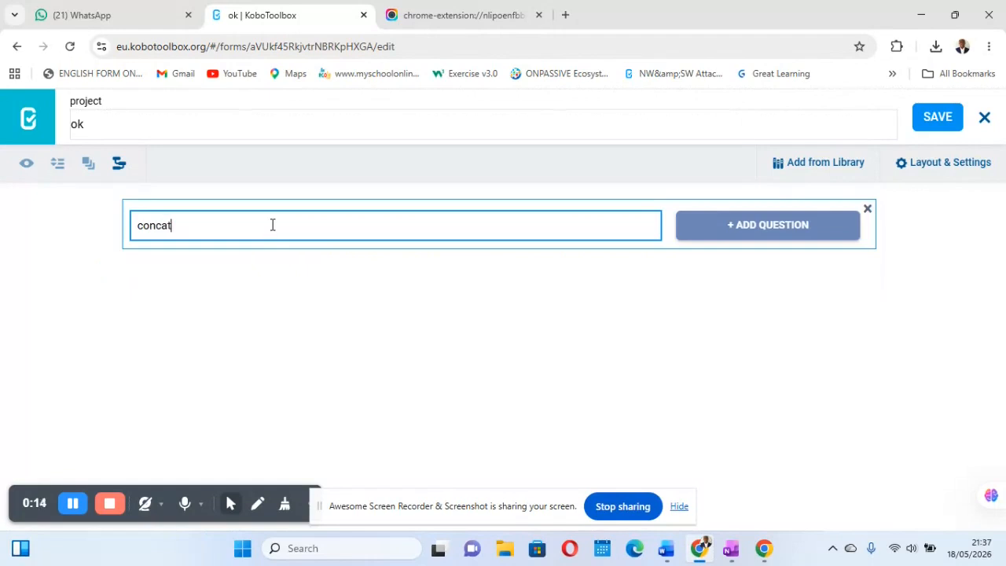
Step: Complete the new question's text as concat(substr(now(),0,20)) and add it as a Calculate question
type("(")
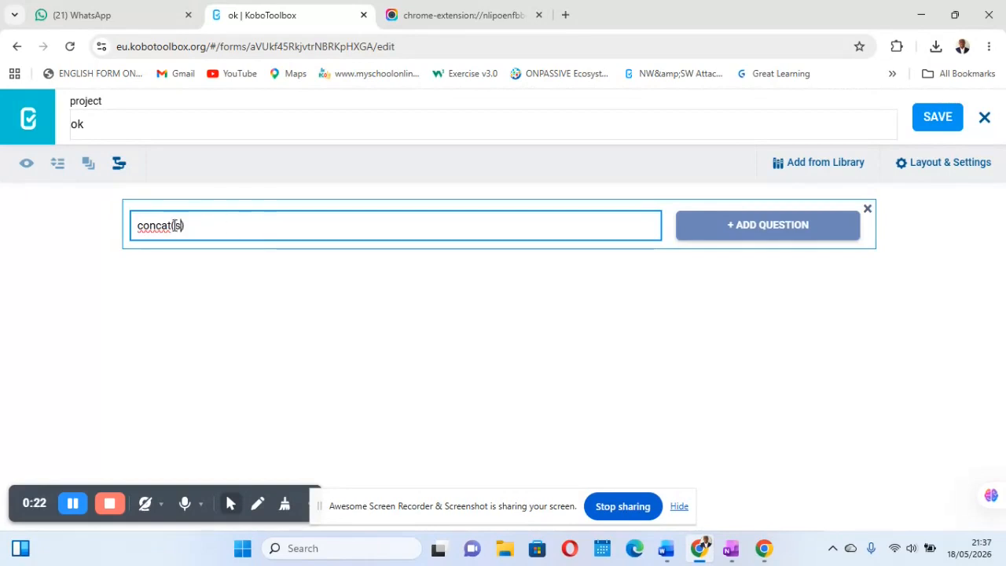
type("sbstr")
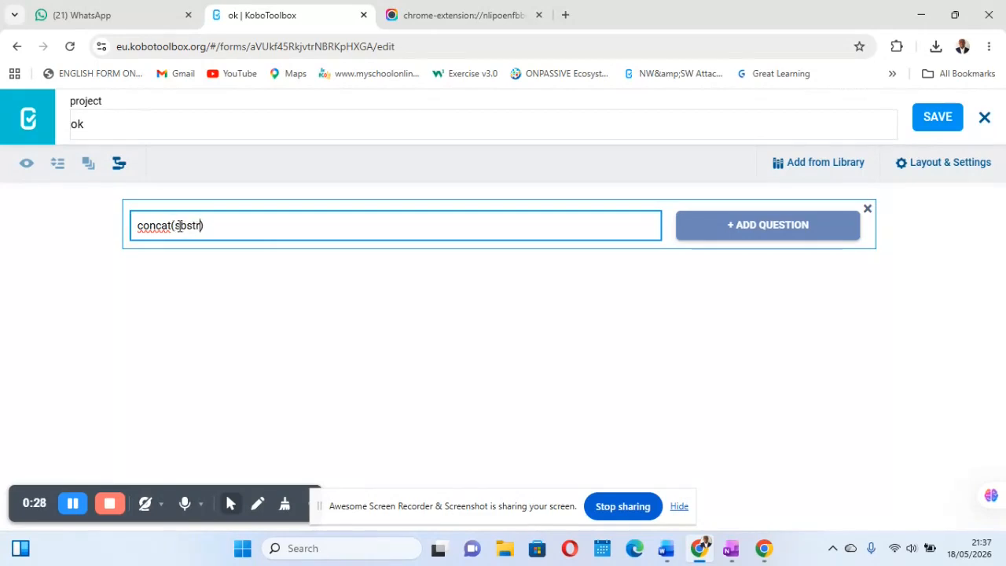
left_click(180, 226)
type("u")
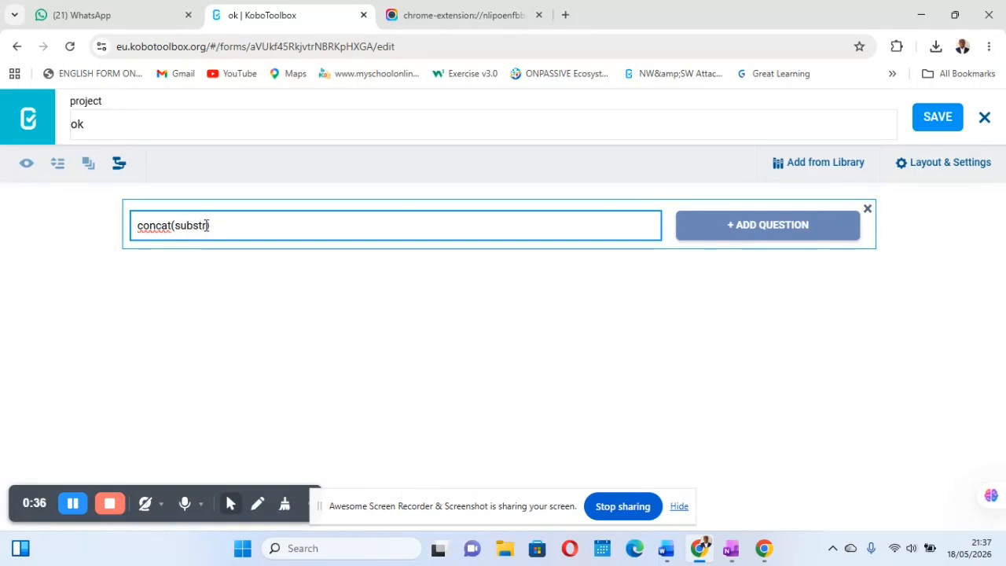
type(")")
type("(")
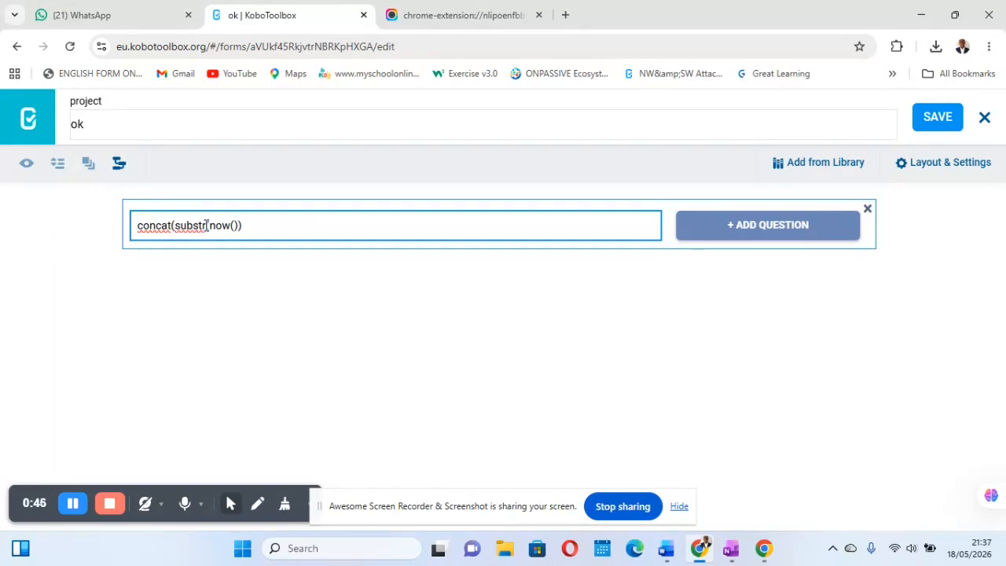
type(",0,20")
left_click(272, 225)
left_click(736, 236)
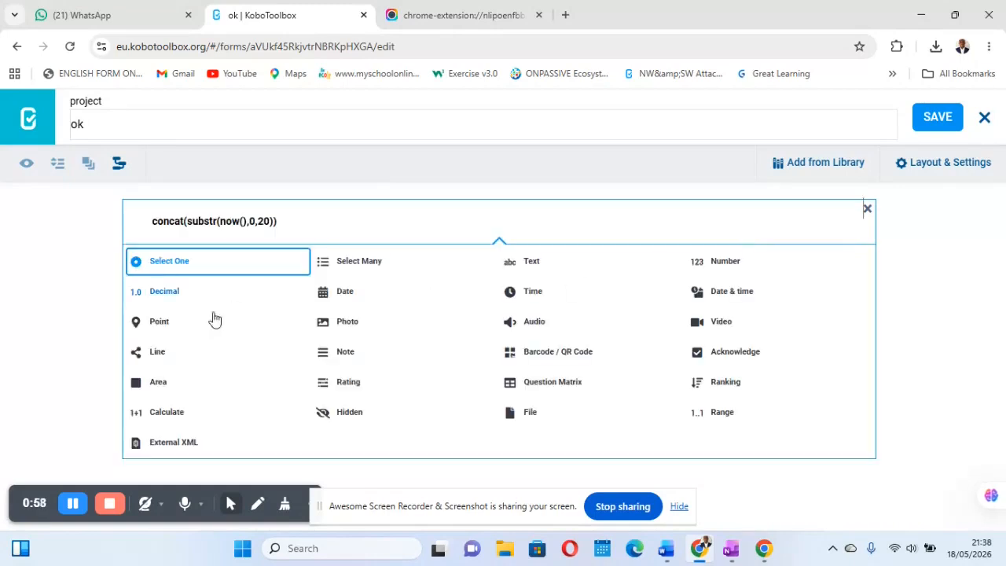
left_click(184, 419)
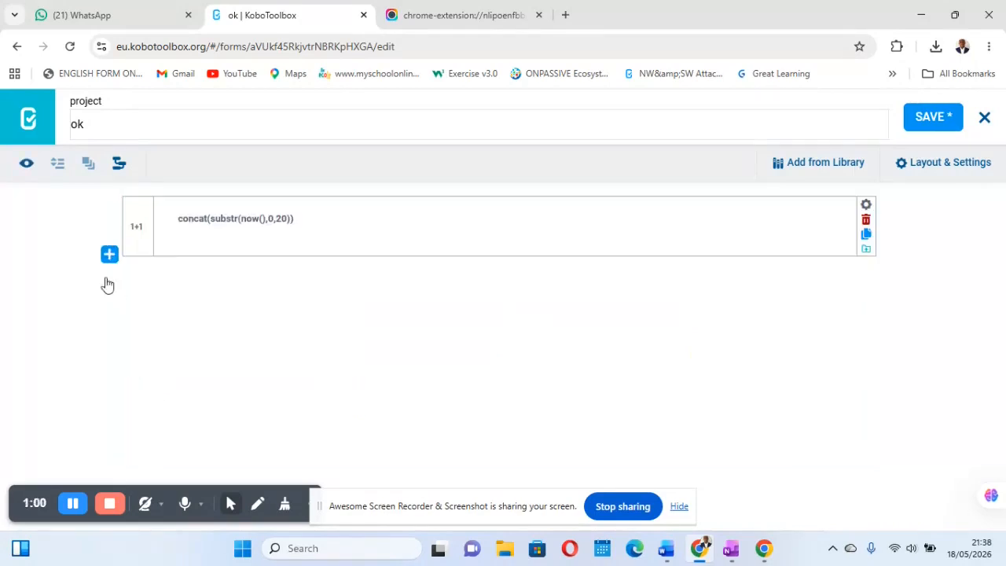
Step: Add a Note question with the text ${calculation} below the Calculate question and save the form
left_click(109, 255)
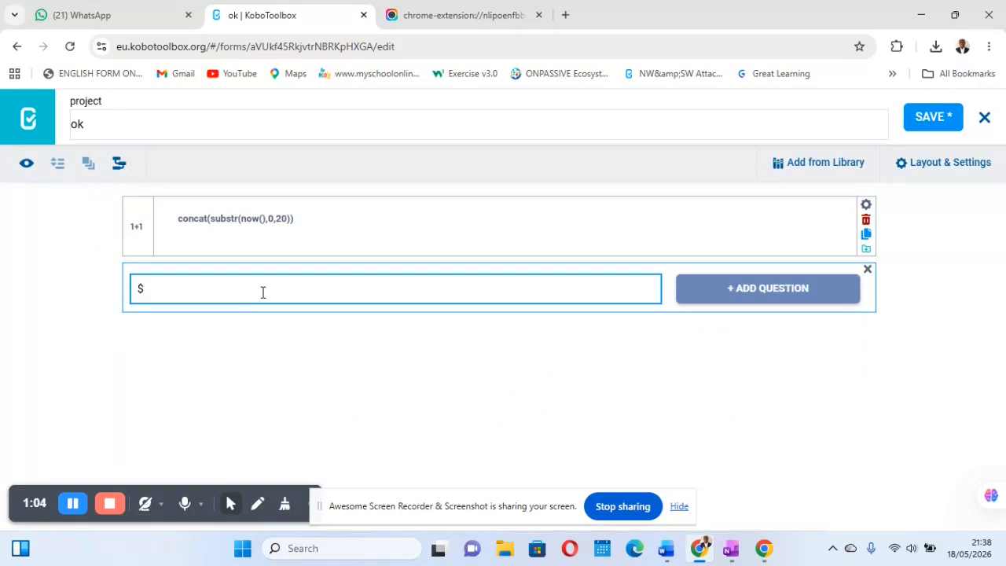
left_click(866, 205)
left_click_drag(550, 288, 482, 289)
key("ctrl+c")
left_click(862, 271)
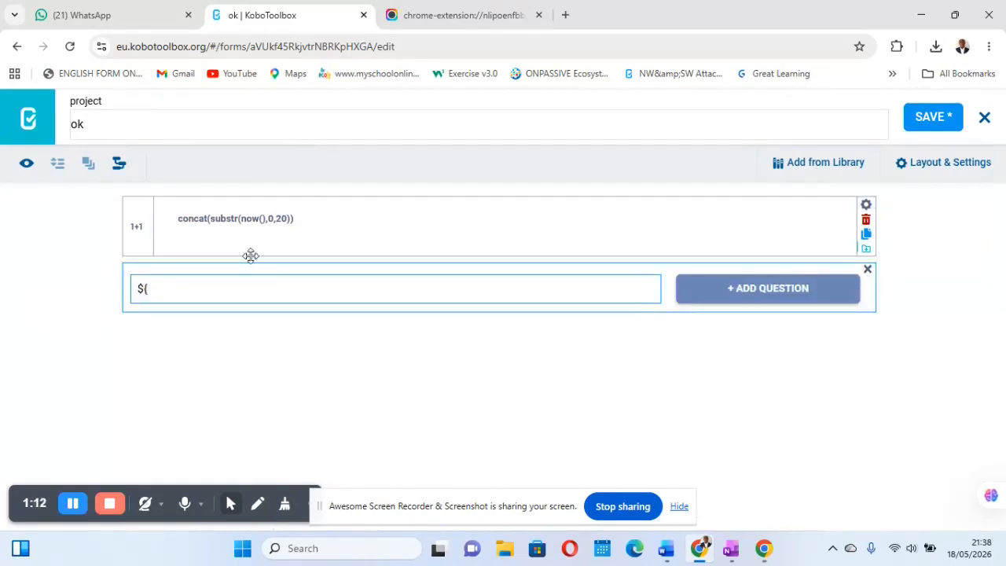
left_click(158, 288)
key("ctrl+v")
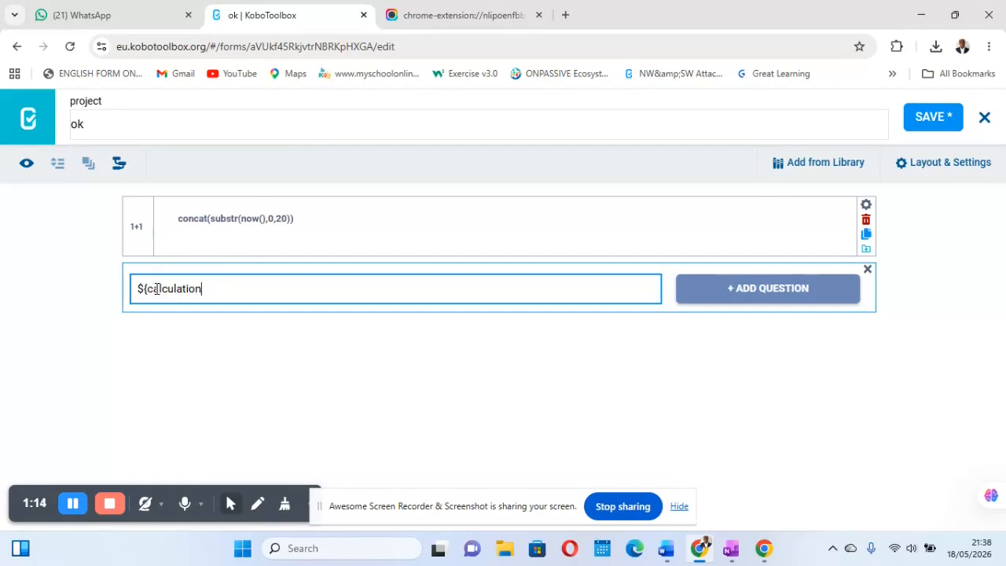
type("}")
left_click(731, 291)
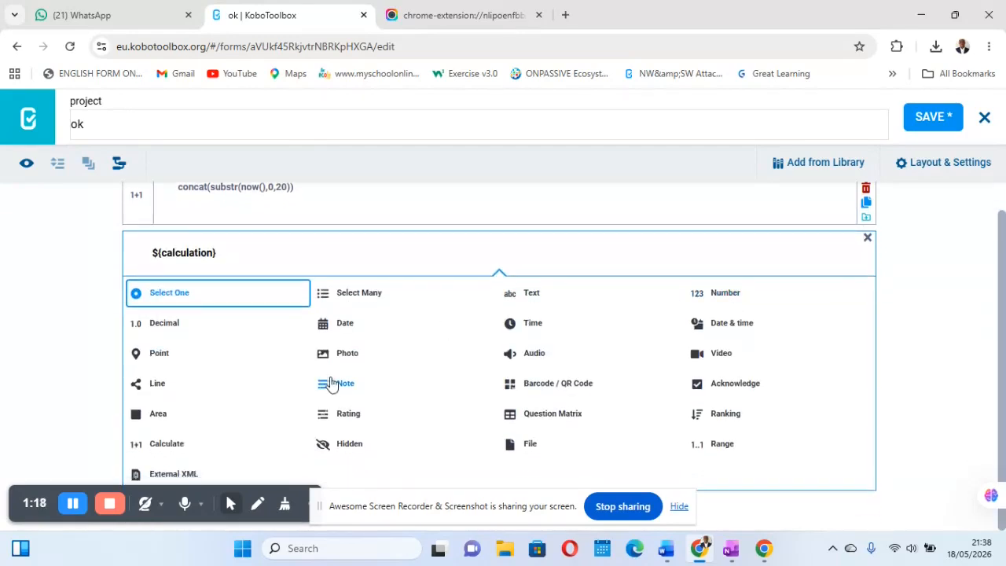
left_click(330, 383)
left_click(921, 115)
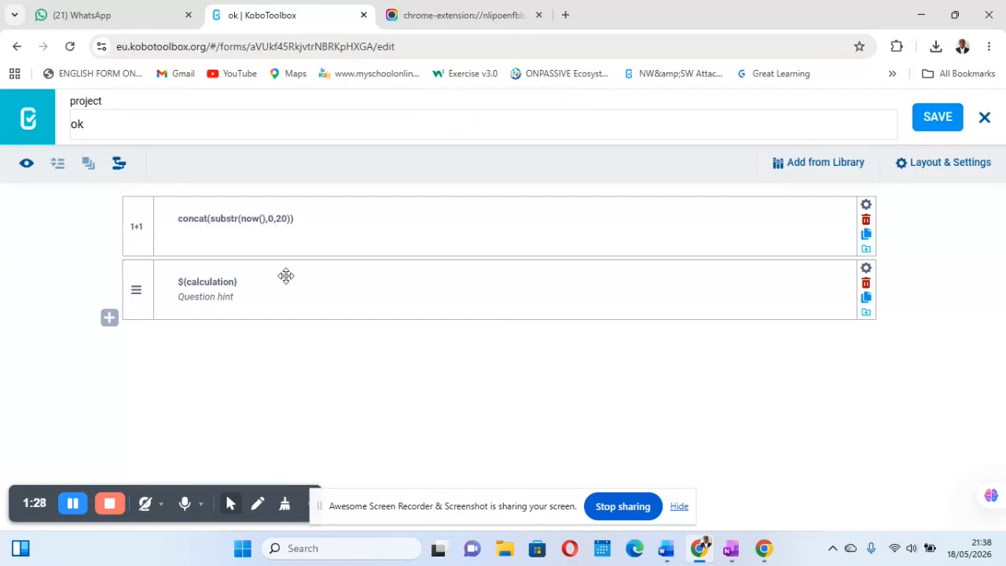
Step: Preview the form, examine the date and time produced by the calculation, and close the preview
left_click(24, 167)
left_click(47, 177)
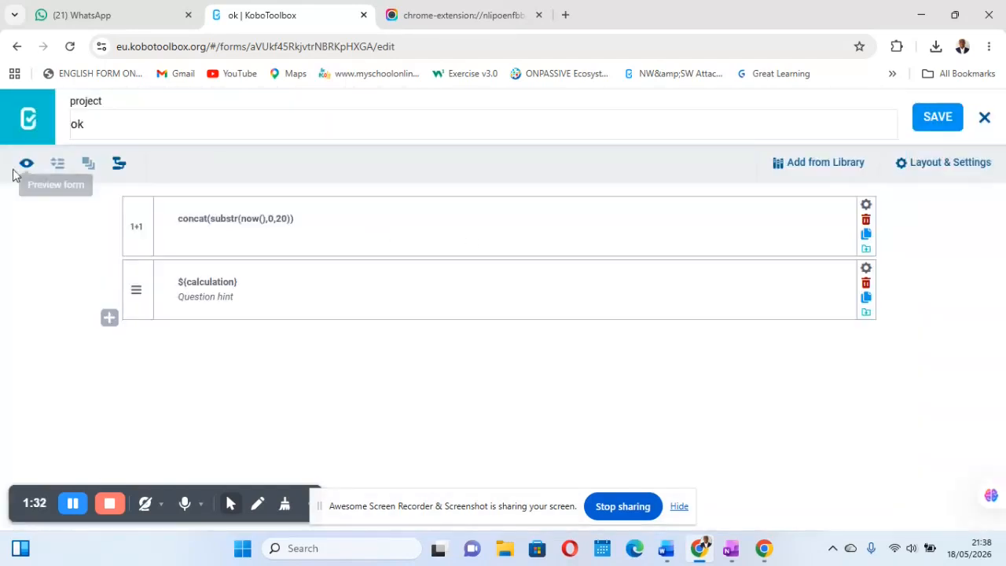
left_click(25, 167)
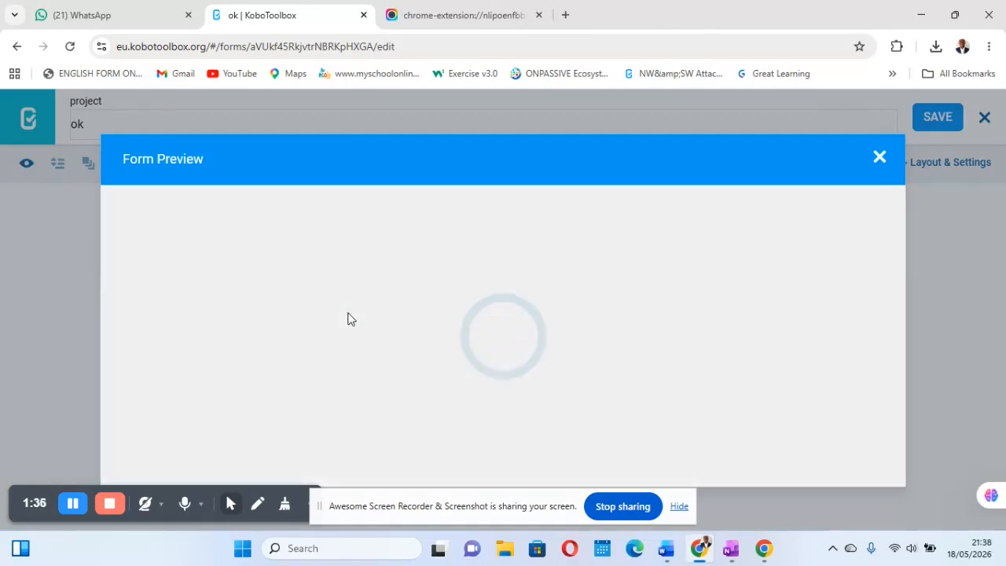
scroll(417, 391, "down", 1)
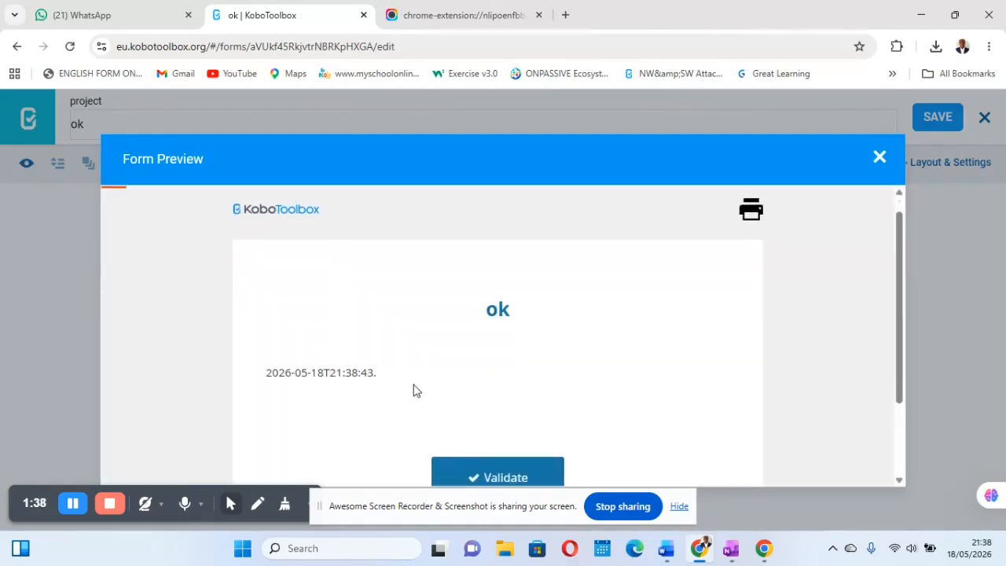
scroll(417, 391, "up", 3)
scroll(303, 380, "left", 1)
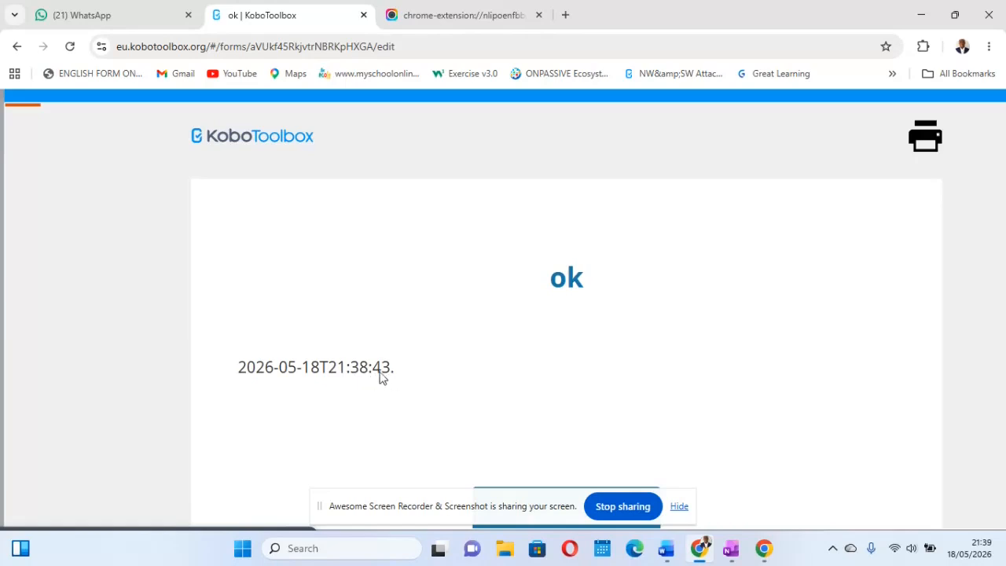
scroll(382, 372, "down", 3)
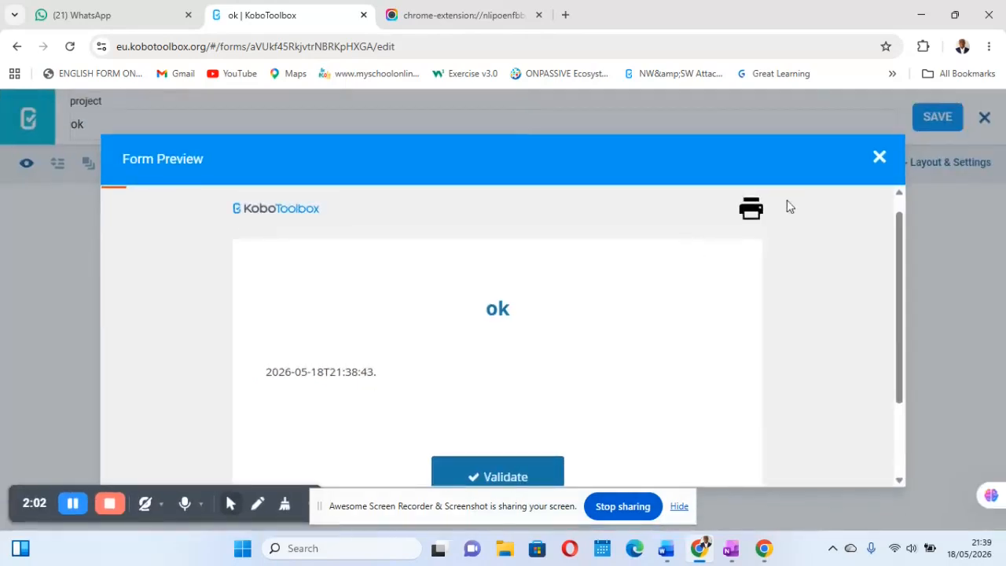
left_click(879, 156)
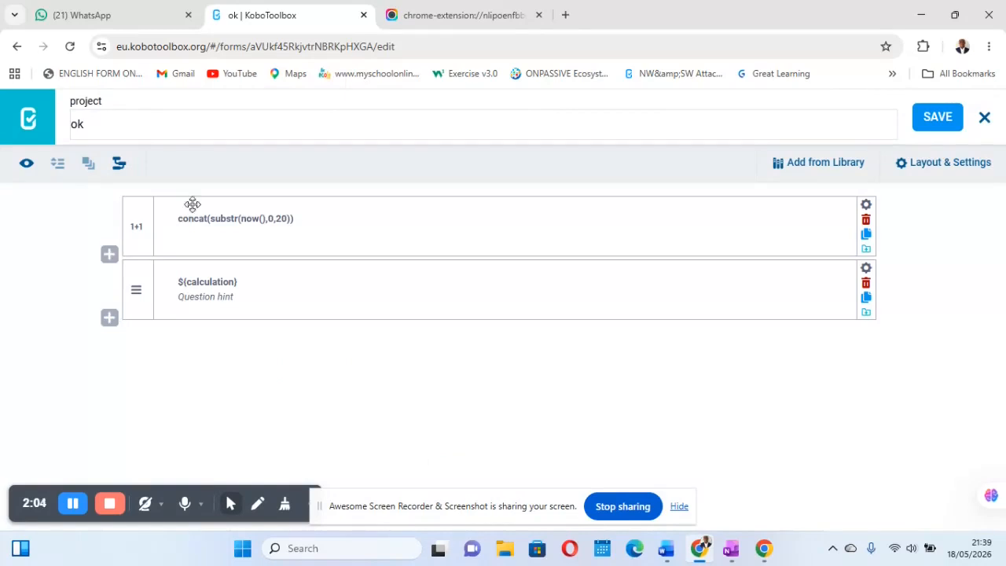
Step: Preview the form again twice to check how the generated date and time changes with each opening
left_click(28, 171)
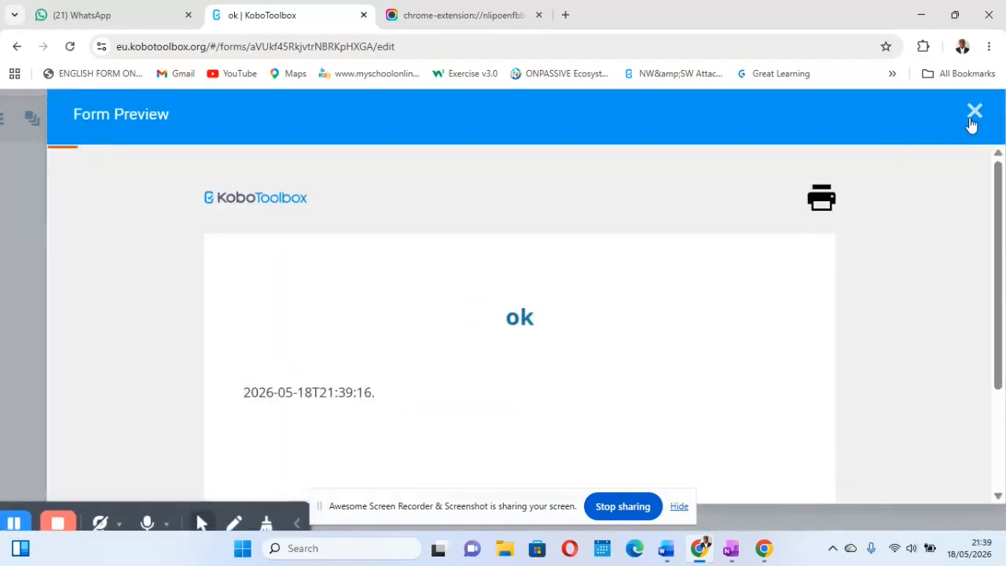
left_click(974, 112)
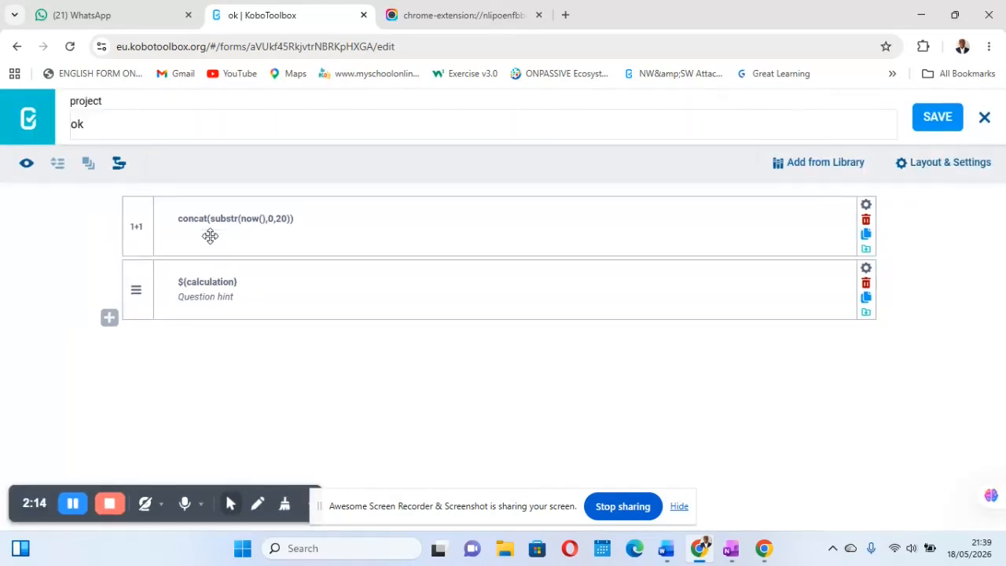
left_click(26, 162)
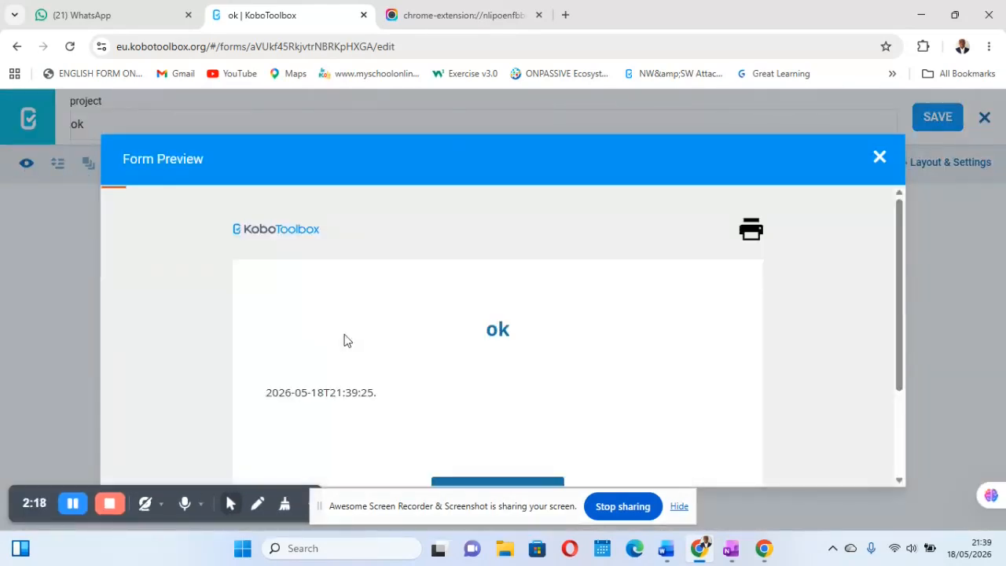
scroll(391, 362, "up", 3)
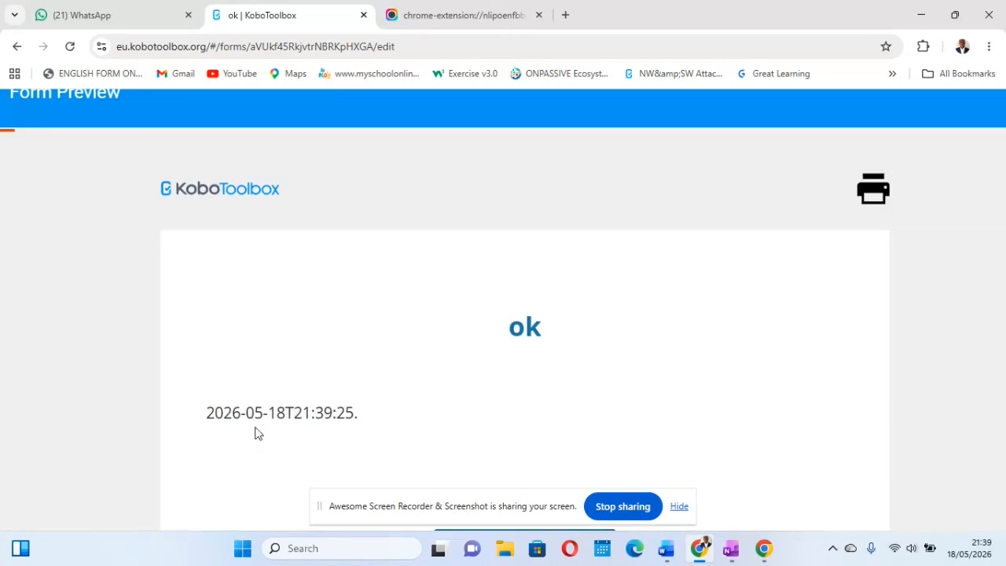
scroll(427, 379, "down", 3)
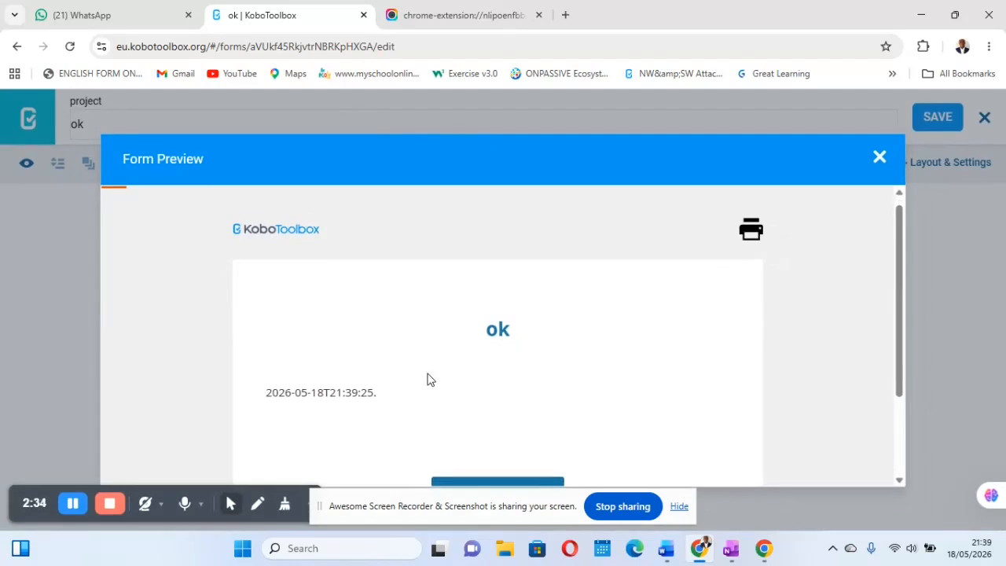
Step: Copy the generated timestamp from the form preview and paste it into the untitled page in OneNote
scroll(428, 380, "down", 1)
left_click_drag(383, 376, 265, 377)
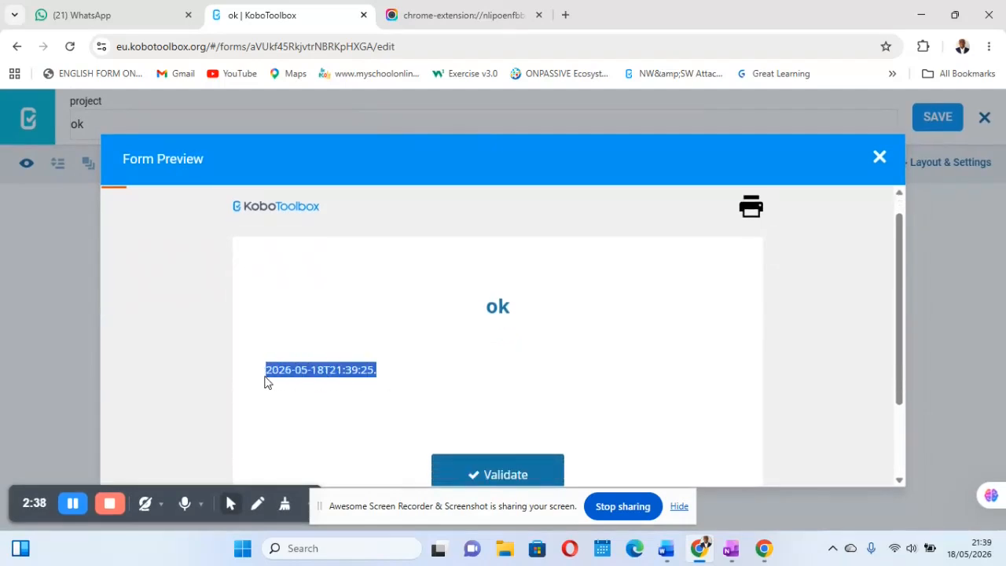
mouse_move(731, 548)
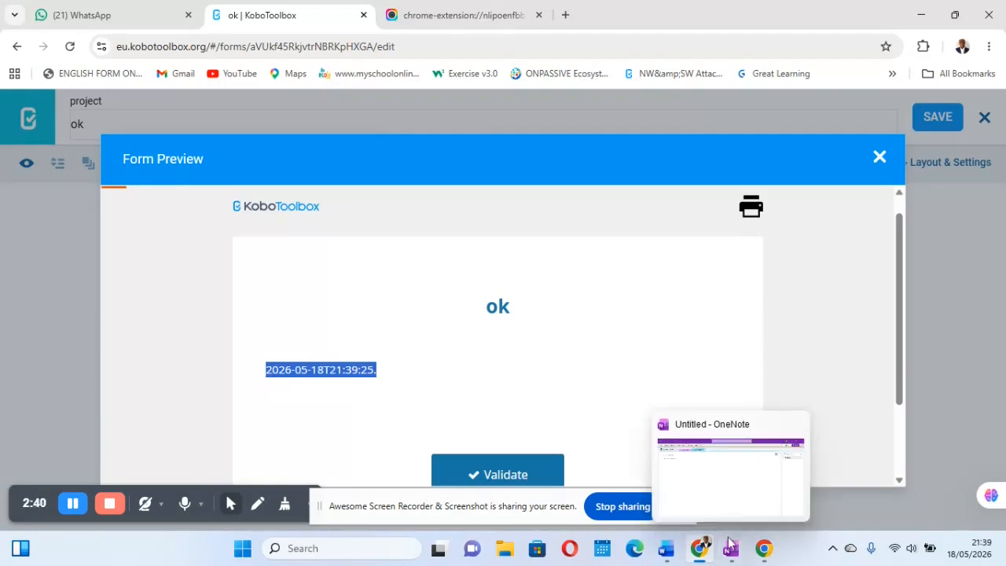
left_click(728, 477)
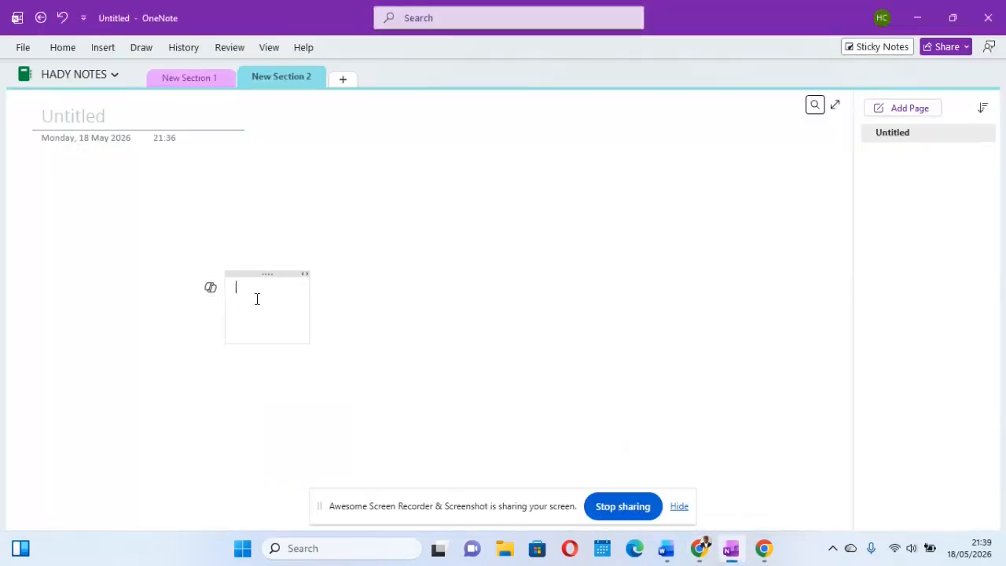
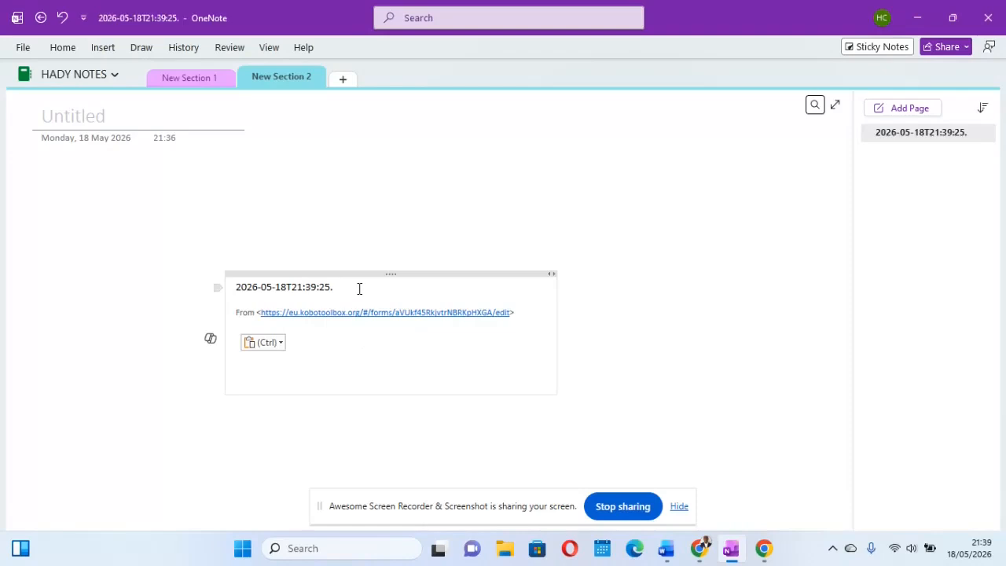
Step: Set the pasted timestamp's font size to 20 and delete the source link line beneath it
scroll(360, 287, "up", 5)
scroll(477, 288, "right", 5)
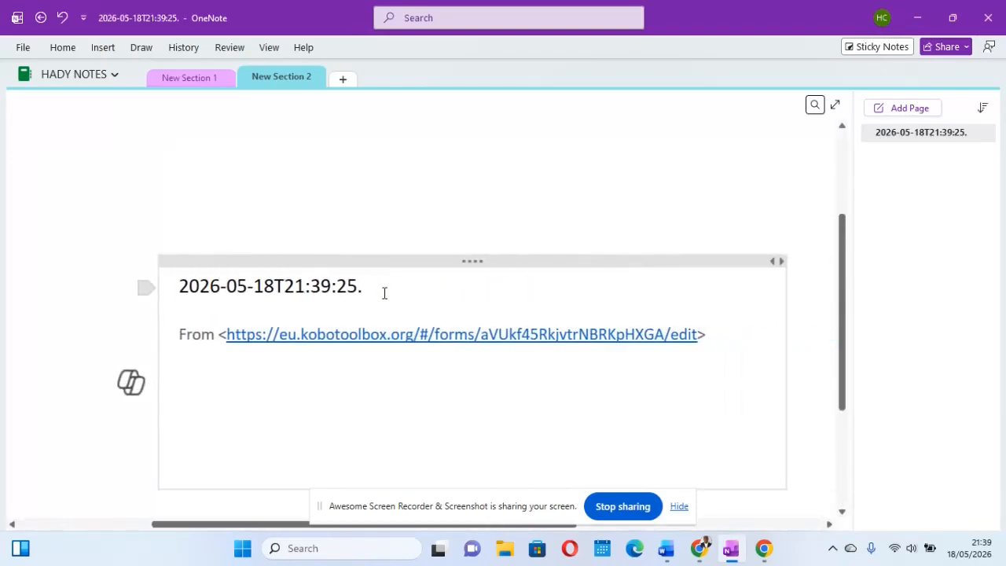
left_click_drag(347, 296, 157, 289)
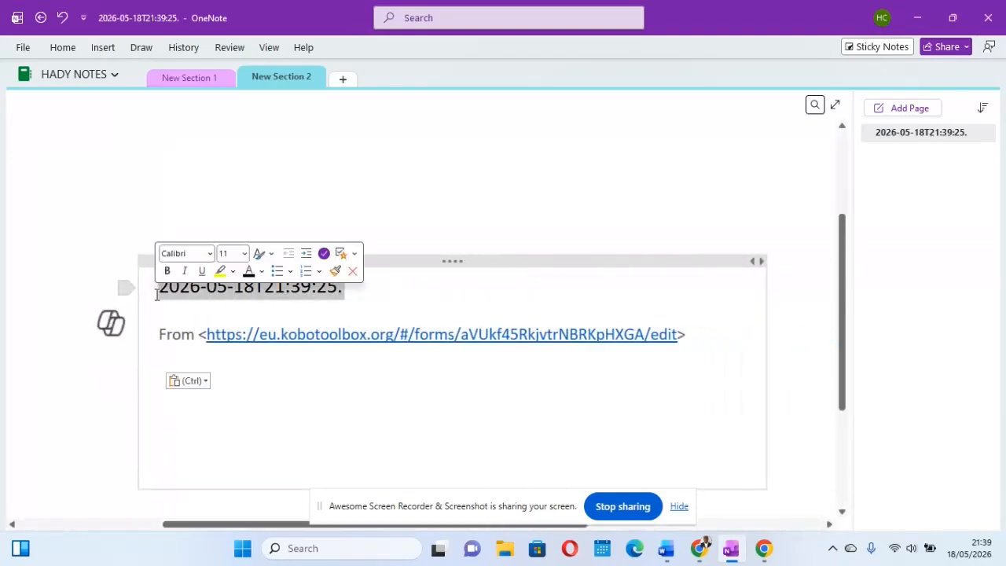
left_click(245, 253)
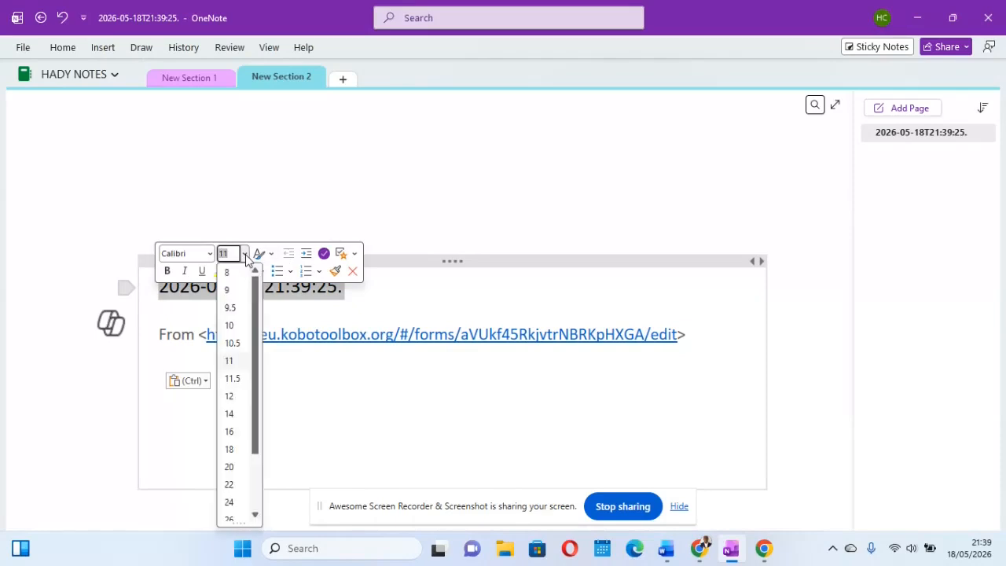
left_click(232, 466)
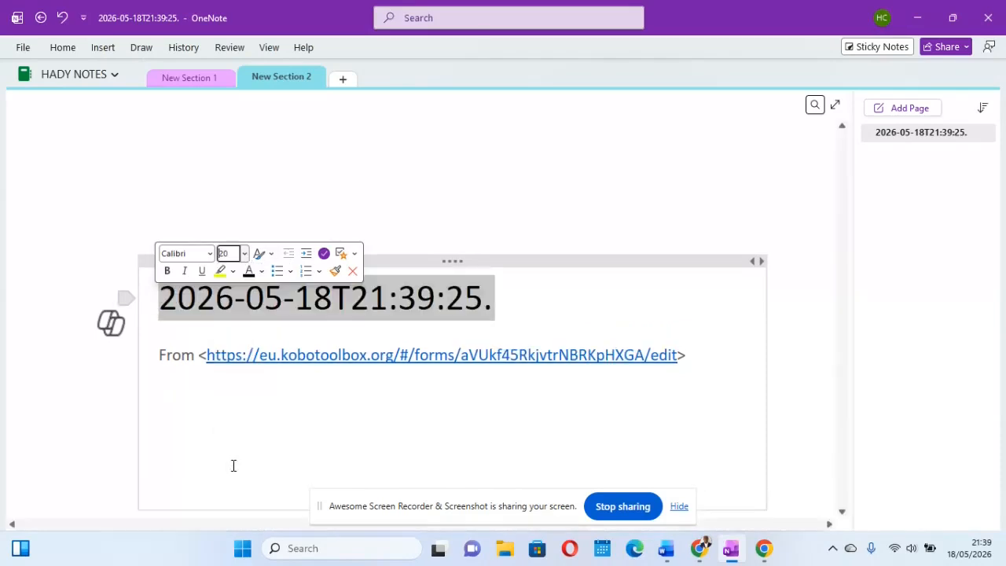
left_click(556, 306)
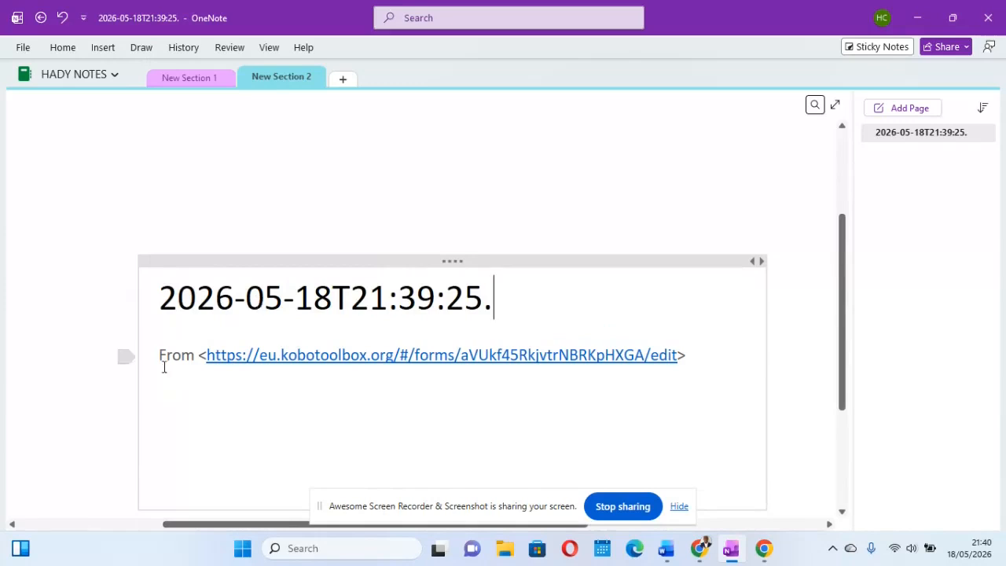
left_click_drag(157, 354, 398, 383)
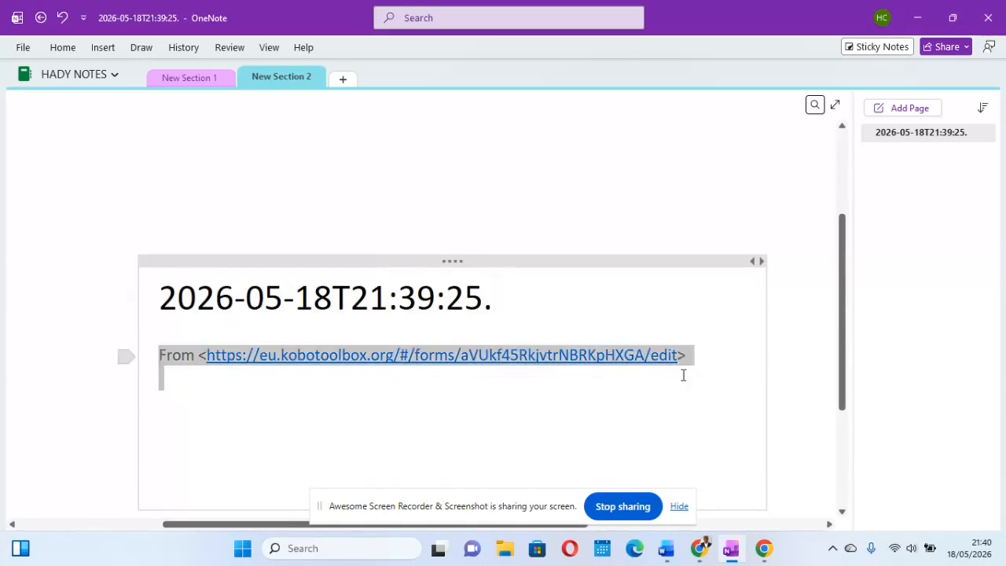
key("Delete")
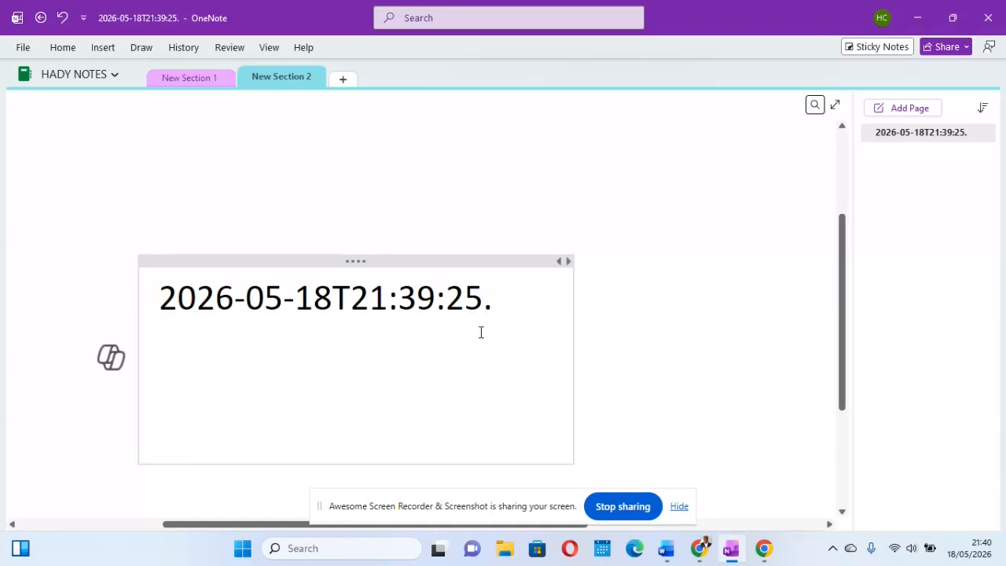
Step: Switch back to KoboToolbox in Chrome and close the form preview
mouse_move(700, 542)
left_click(692, 479)
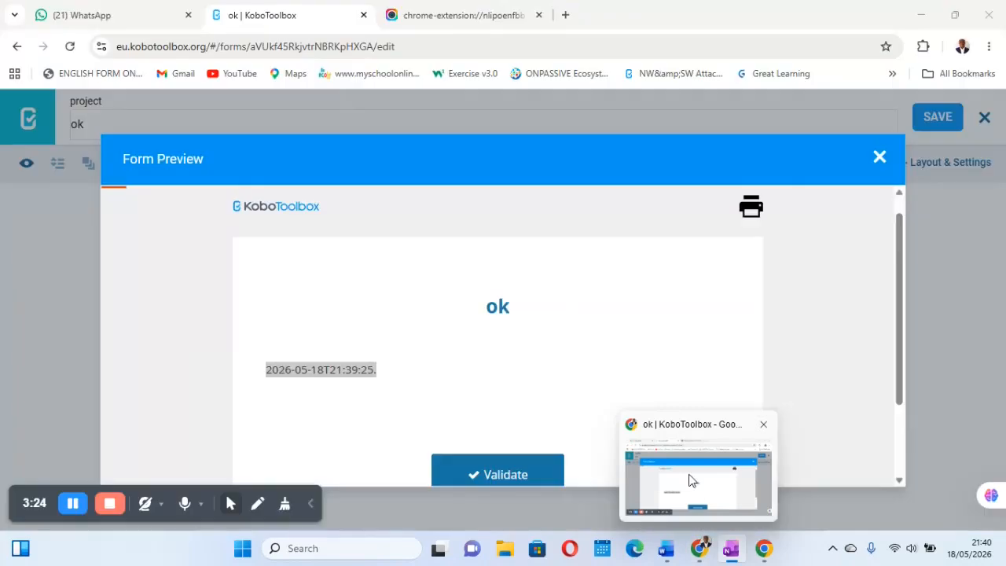
left_click(878, 158)
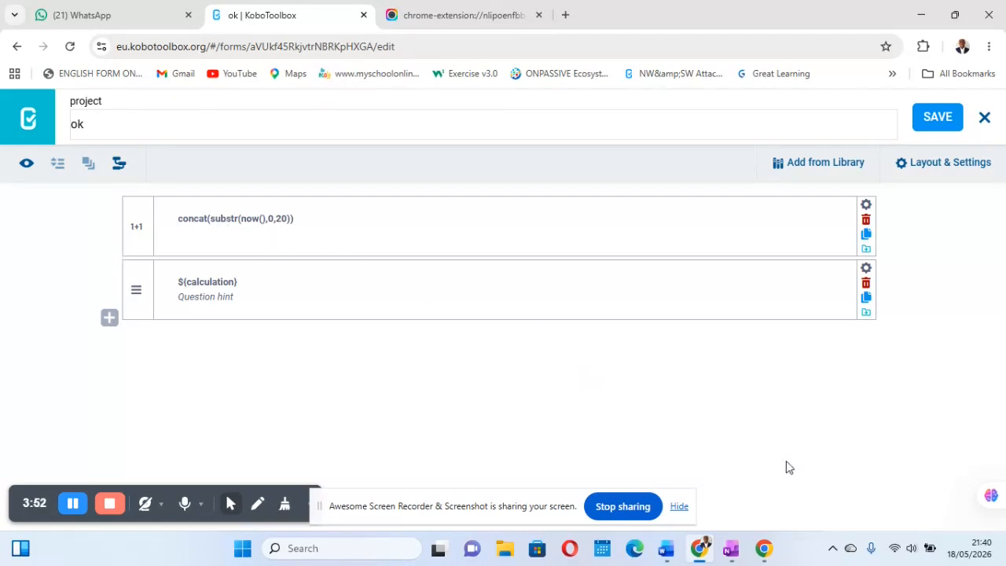
Step: Switch to OneNote and examine the dash, colon and full-stop separators in the pasted timestamp
mouse_move(731, 548)
left_click(720, 469)
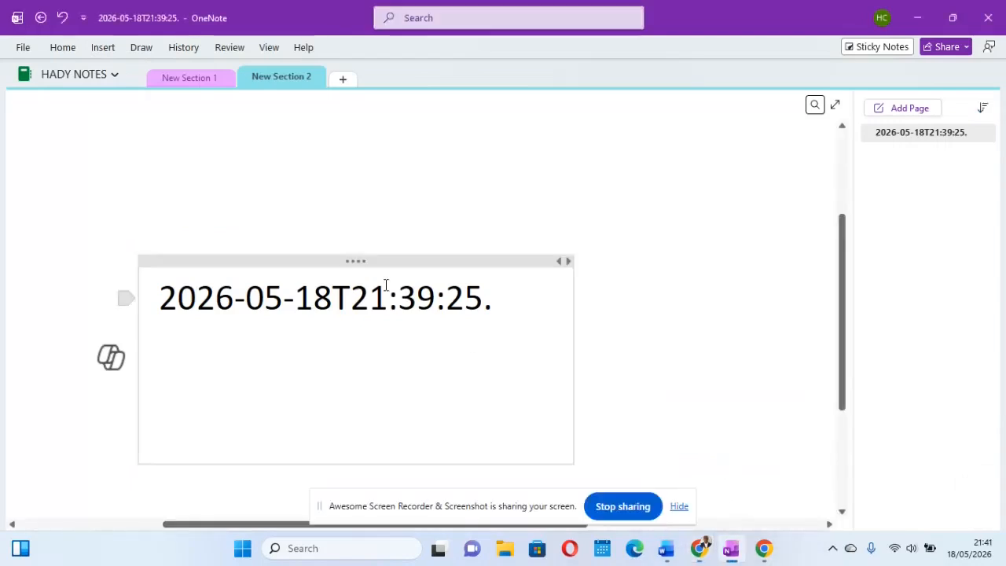
double_click(288, 299)
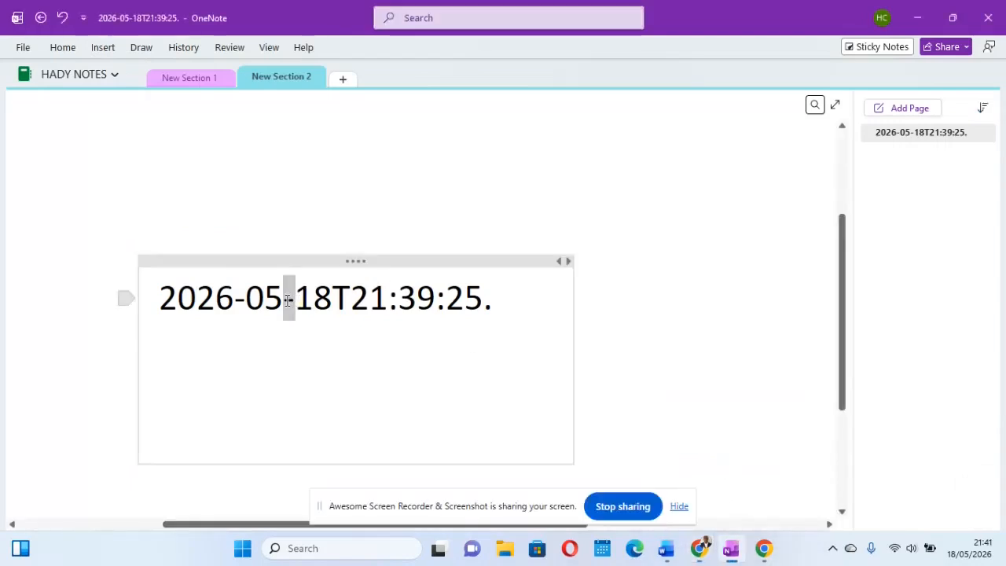
double_click(234, 302)
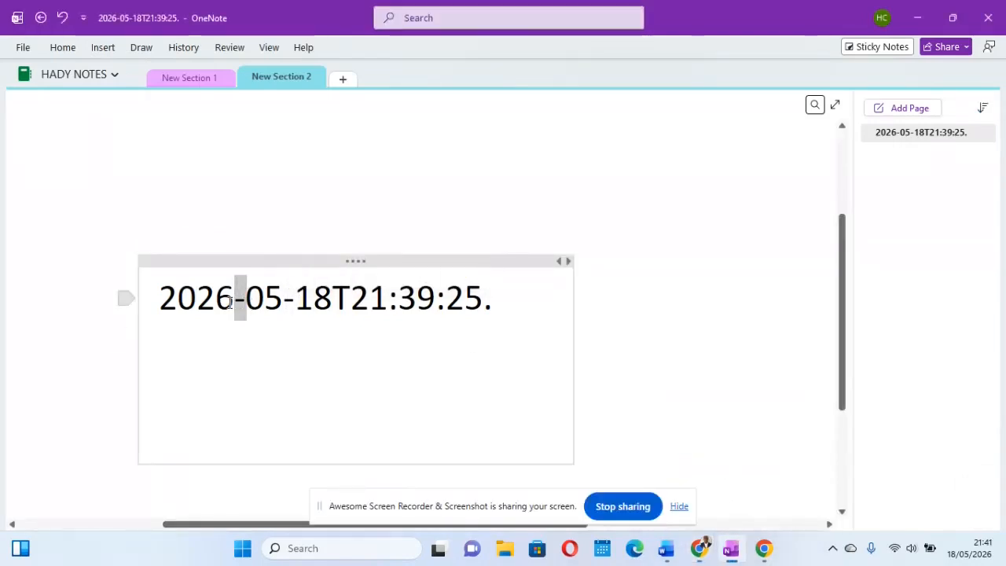
double_click(395, 304)
left_click(450, 307)
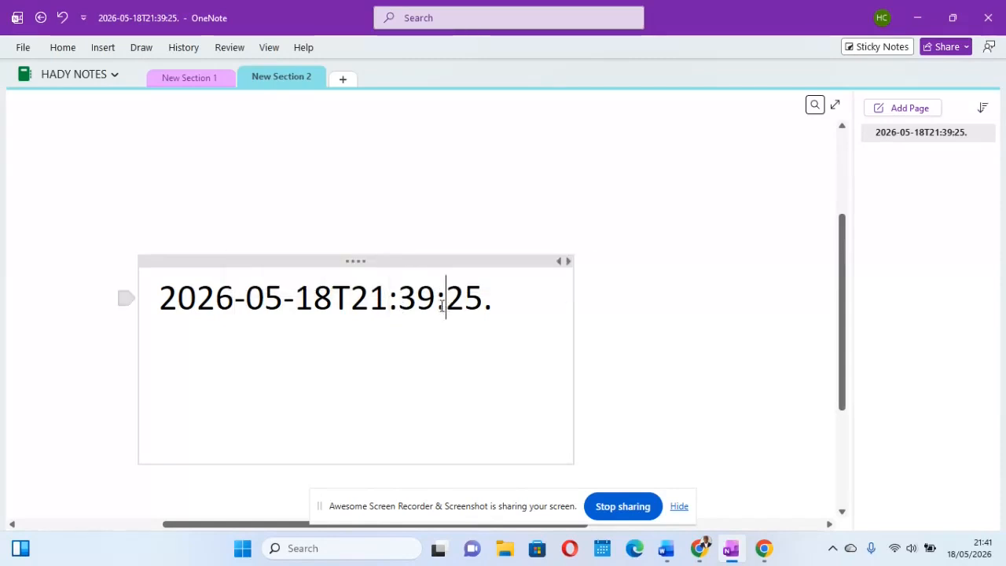
double_click(442, 305)
left_click(482, 331)
key("Return")
double_click(489, 308)
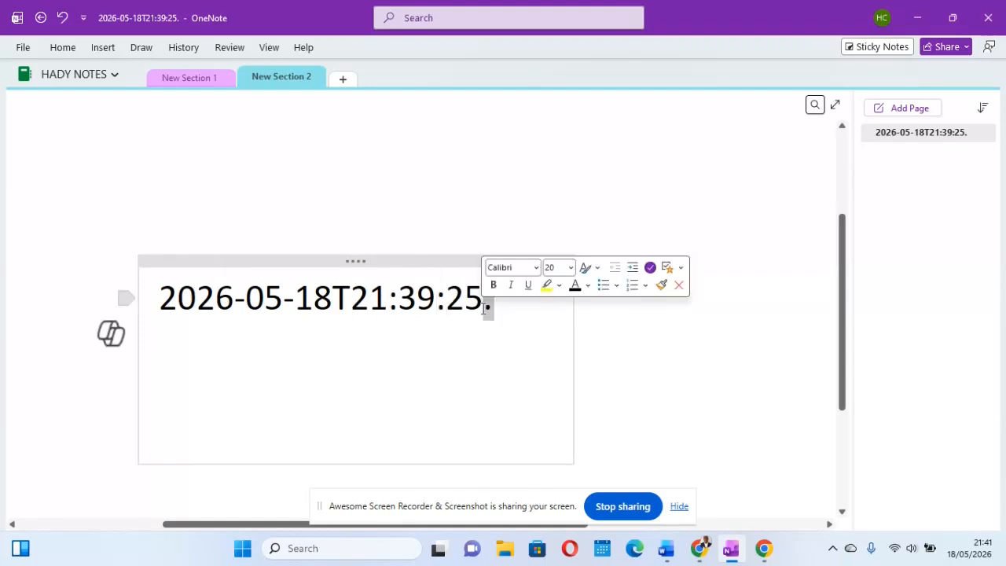
left_click(407, 338)
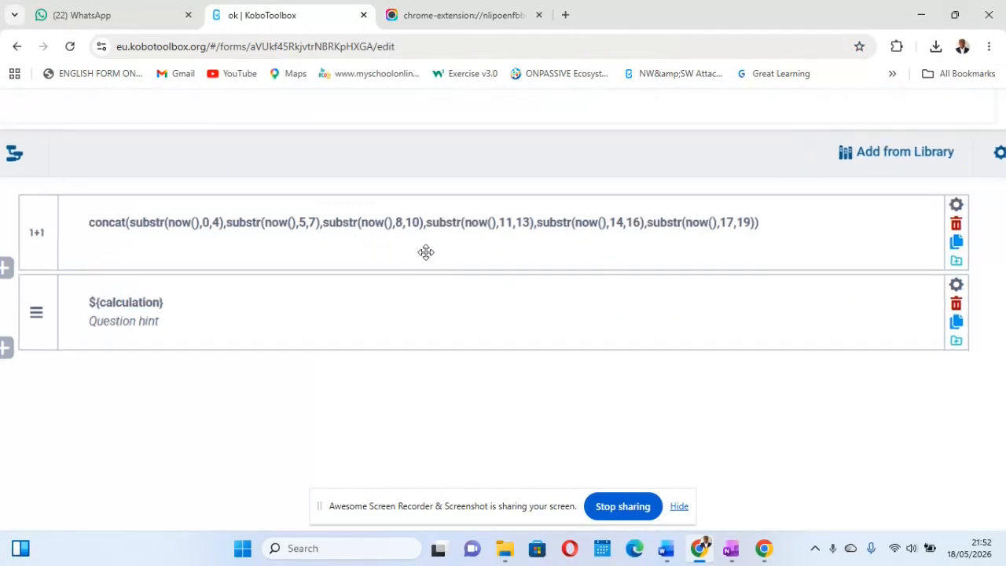
Step: Examine the start and end positions of each substr in the calculation's concat formula in KoboToolbox
scroll(425, 252, "up", 1)
scroll(426, 253, "left", 1)
scroll(425, 252, "right", 1)
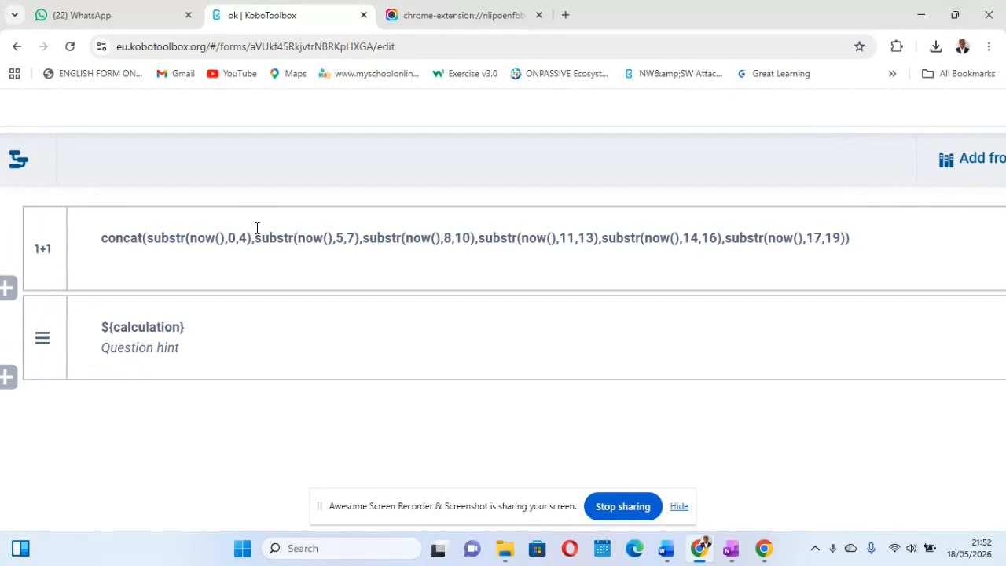
scroll(166, 281, "up", 2)
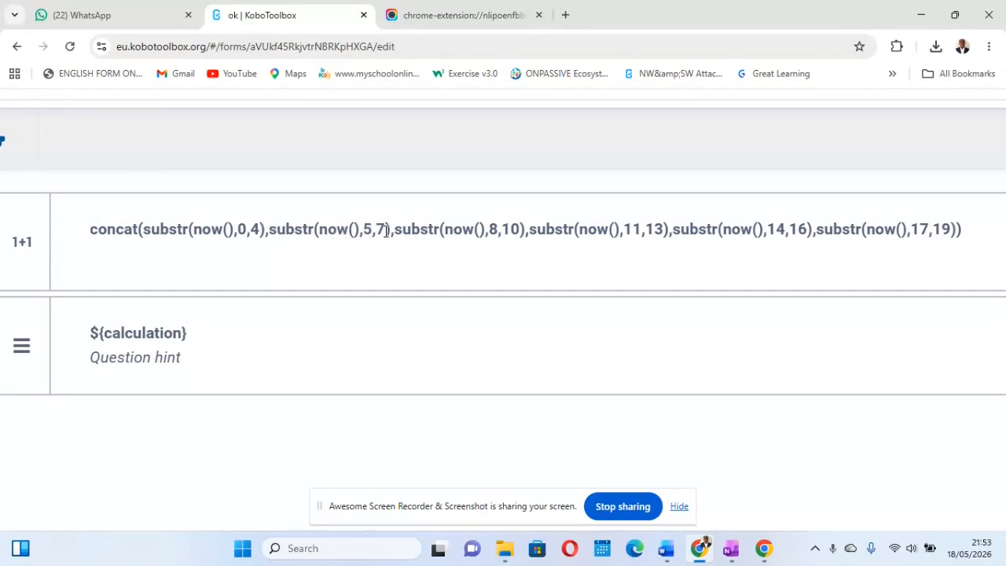
scroll(438, 232, "right", 1)
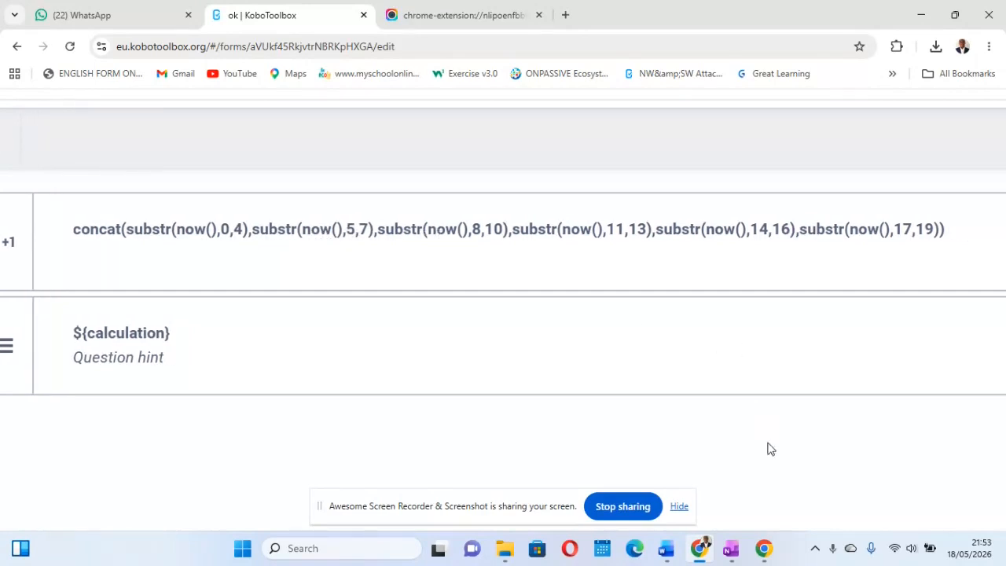
Step: Compare the handwritten character numbers above the OneNote timestamp with the substr ranges of the KoboToolbox formula
mouse_move(731, 548)
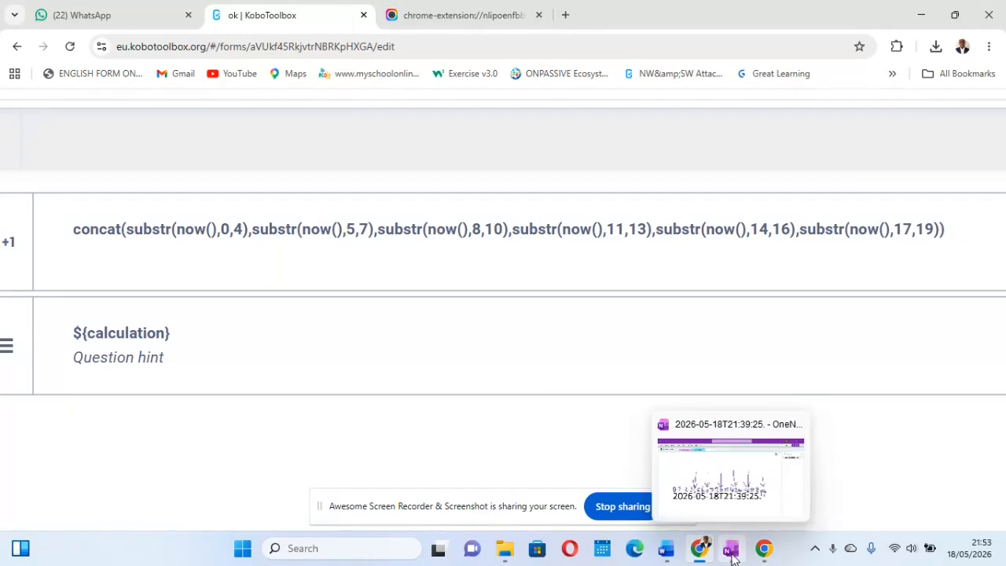
left_click(714, 486)
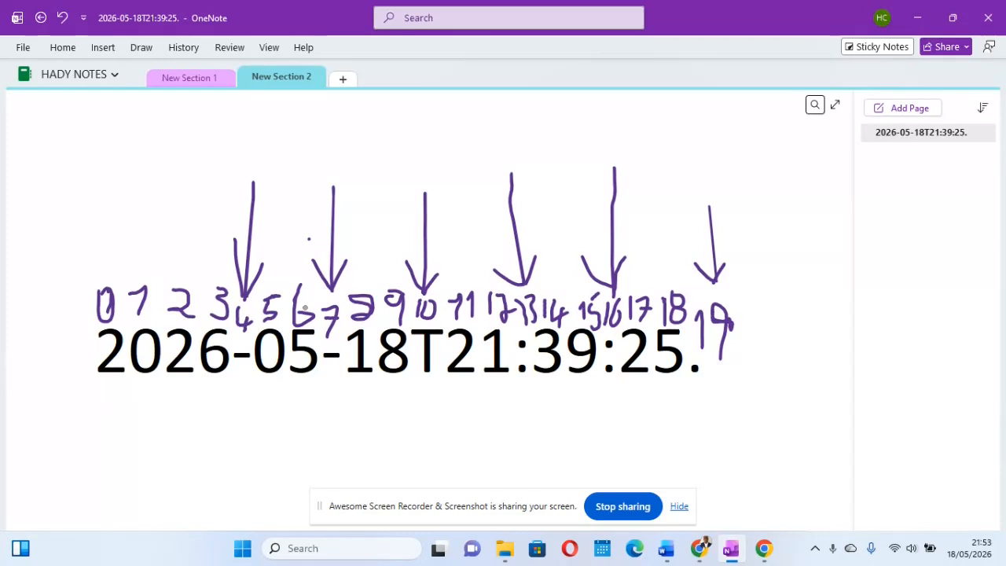
scroll(305, 308, "up", 1)
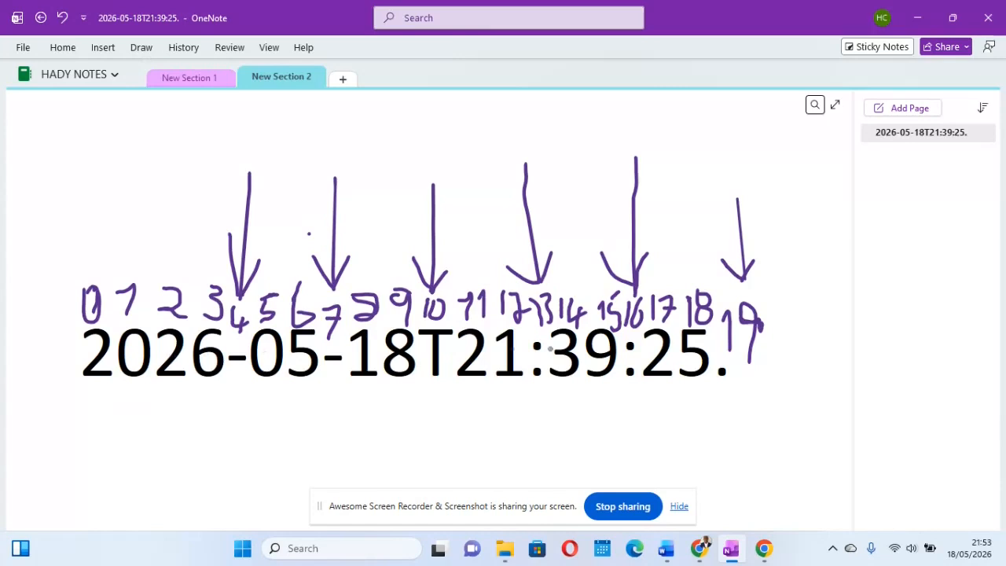
mouse_move(699, 548)
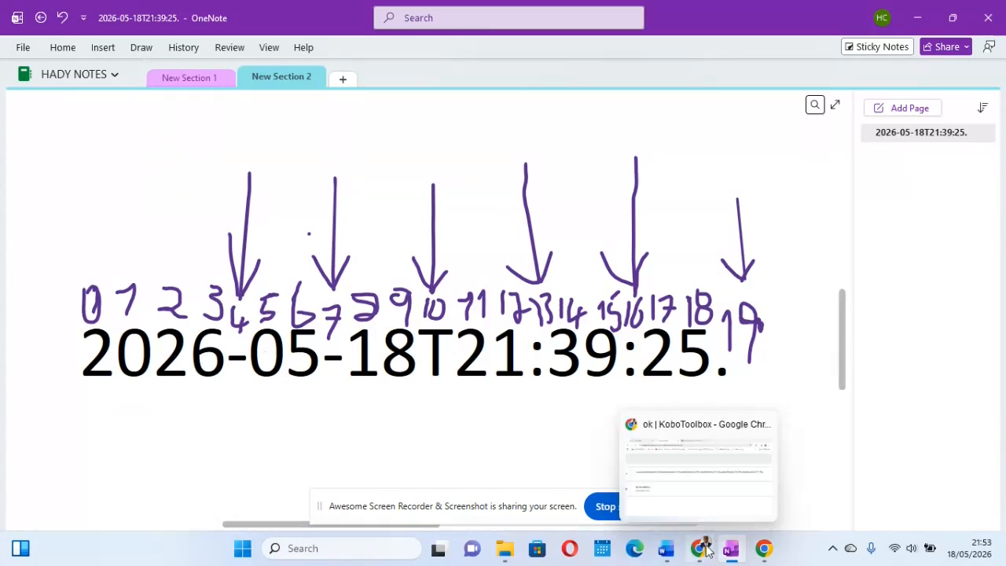
left_click(684, 489)
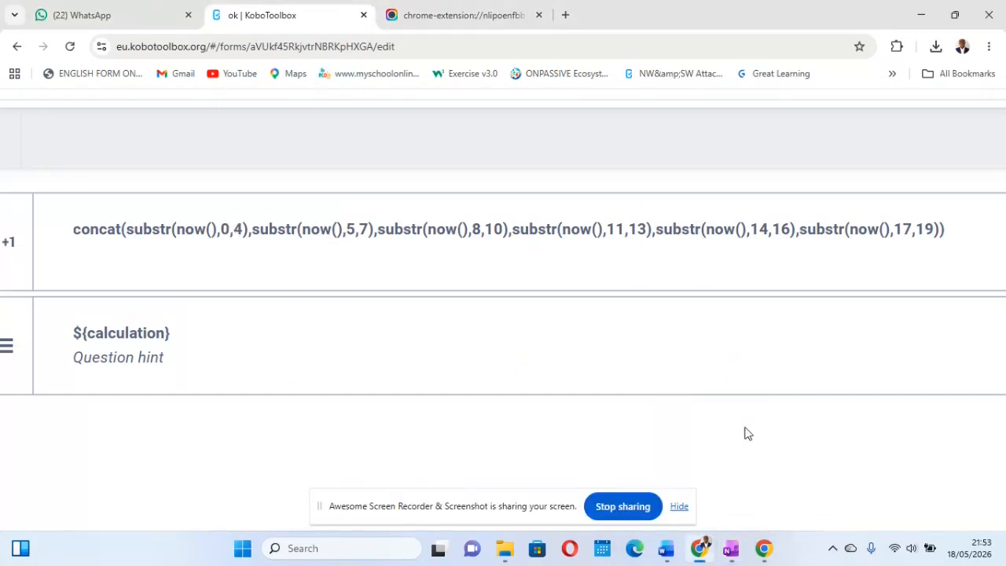
mouse_move(730, 546)
left_click(719, 494)
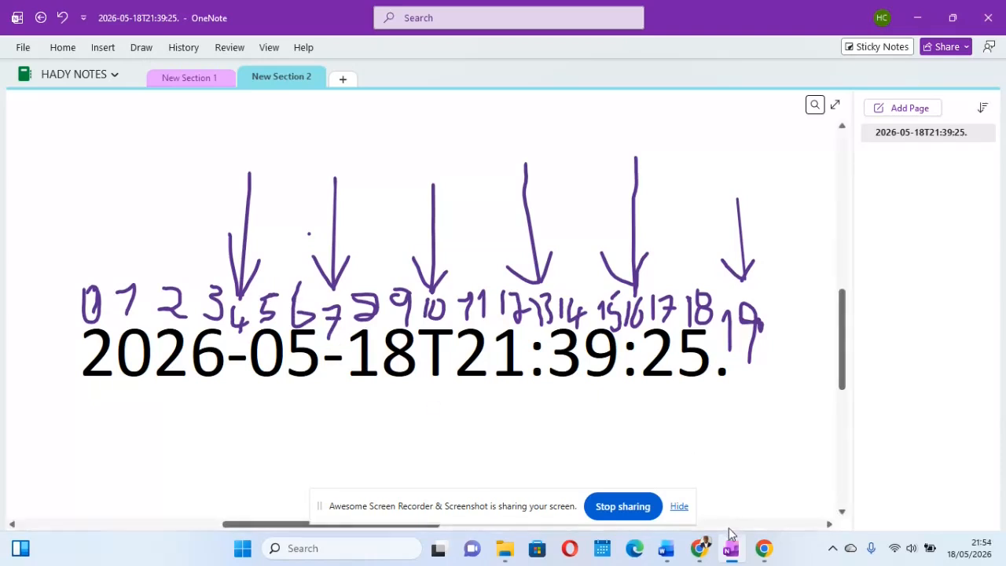
mouse_move(697, 535)
left_click(683, 497)
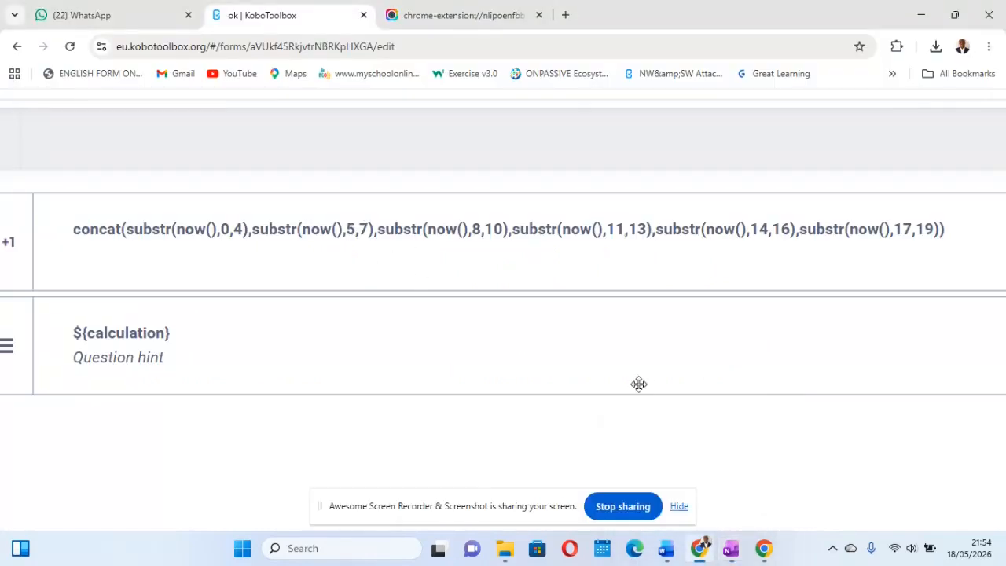
mouse_move(733, 548)
left_click(737, 482)
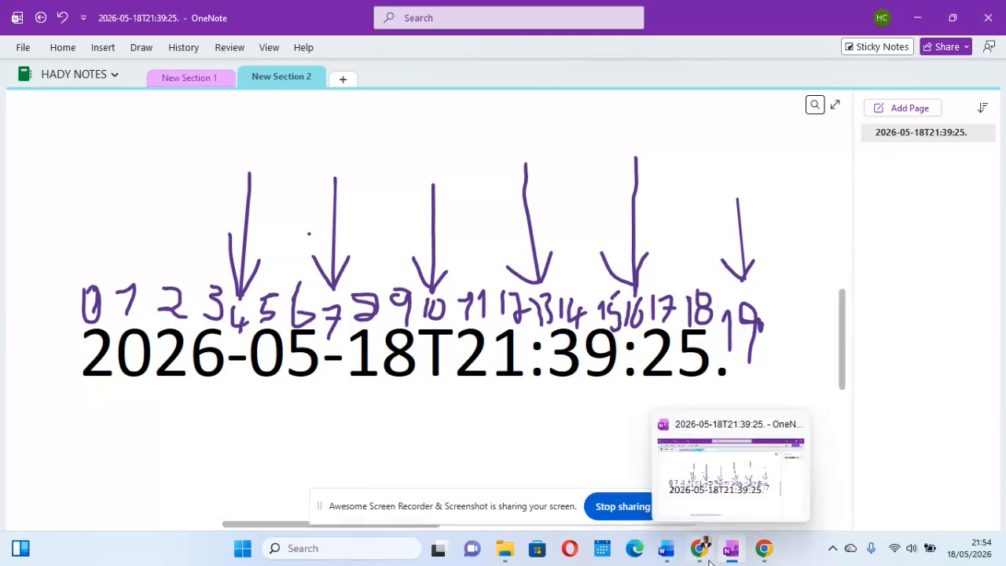
mouse_move(696, 519)
left_click(692, 481)
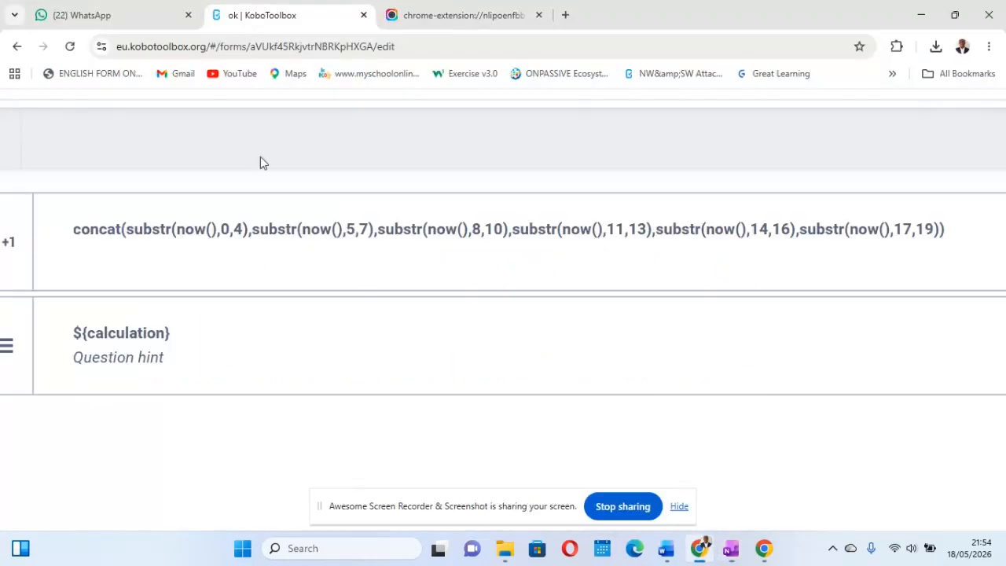
Step: Preview the form twice to check the digits that the full date and time formula generates
left_click(489, 15)
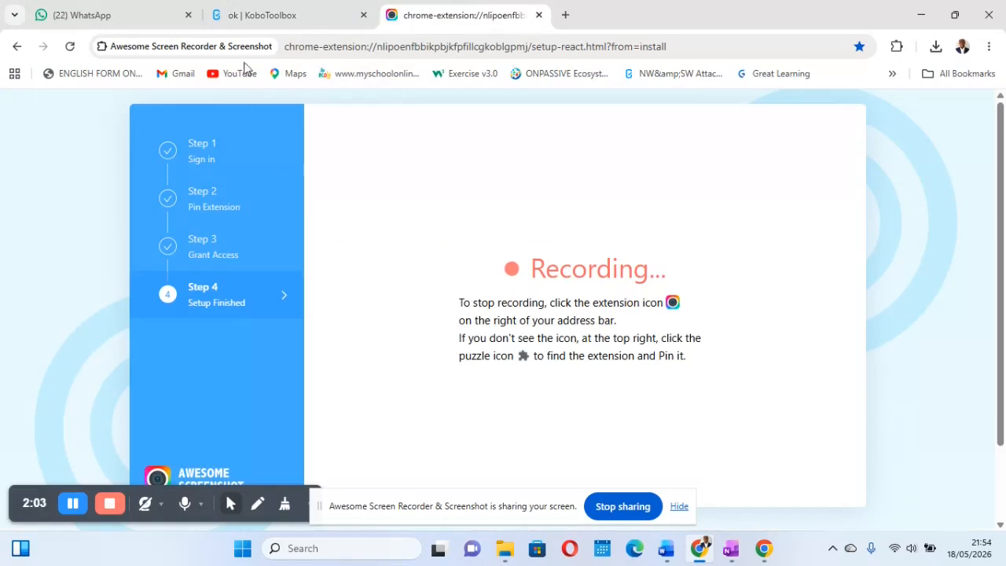
left_click(275, 17)
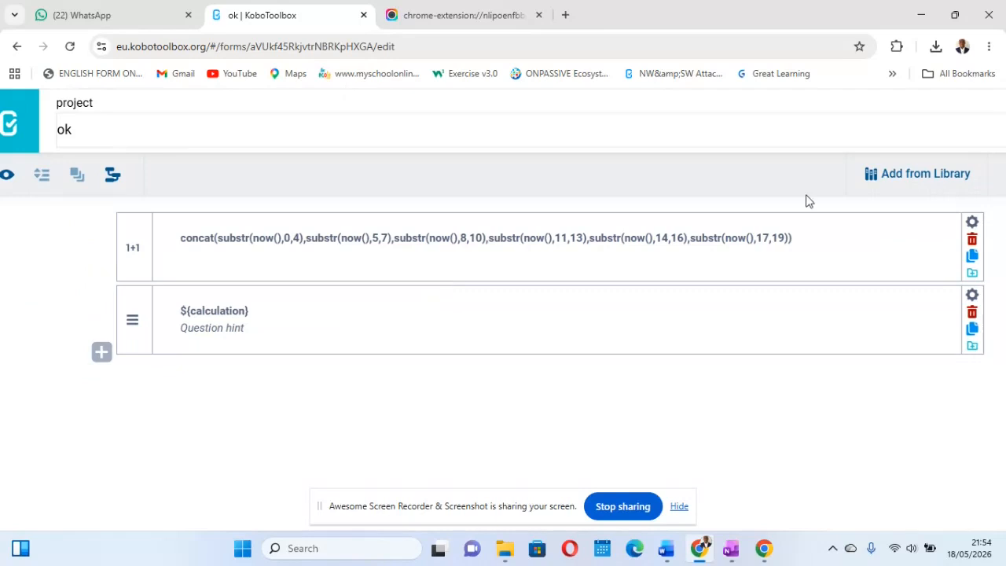
left_click(26, 165)
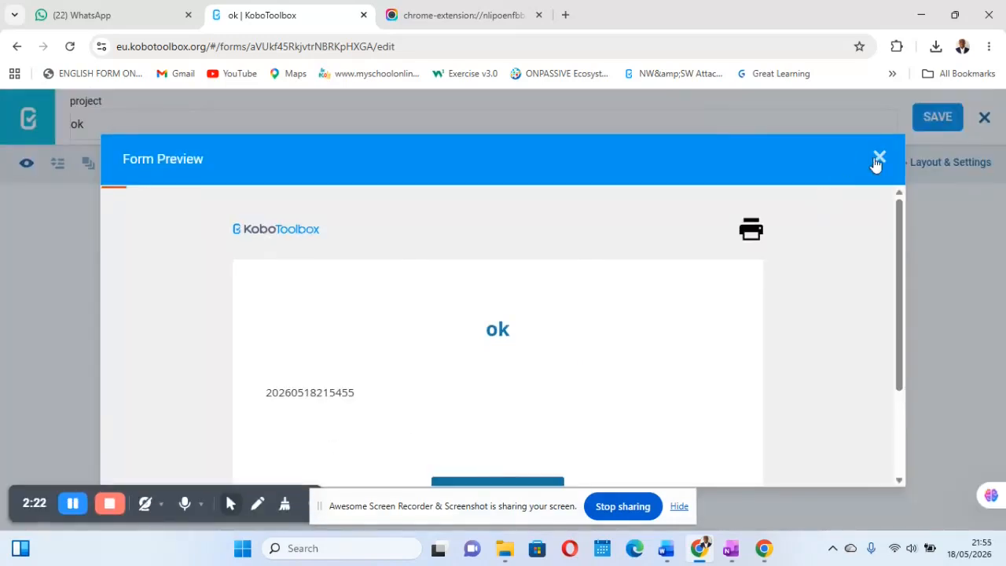
left_click(878, 158)
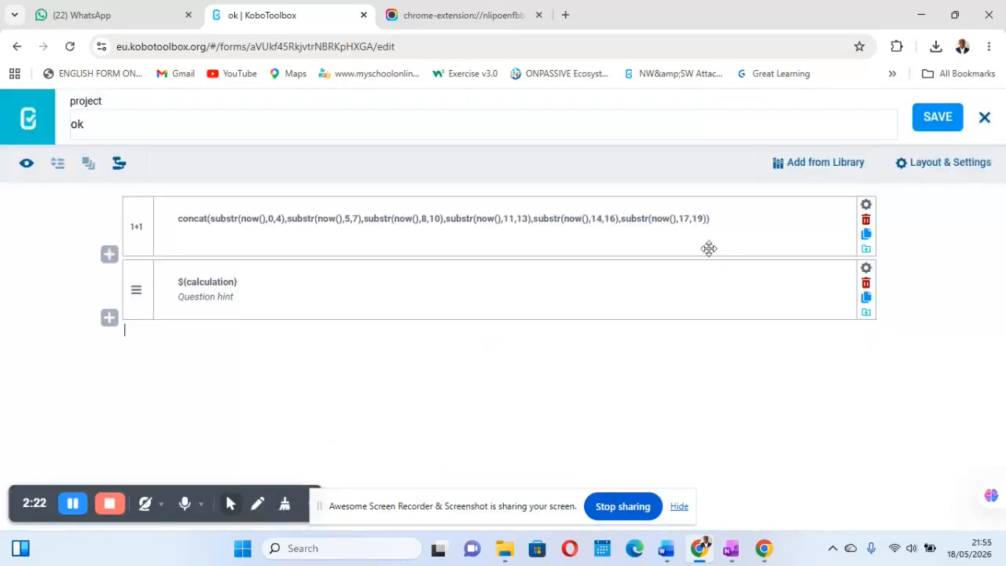
left_click(27, 167)
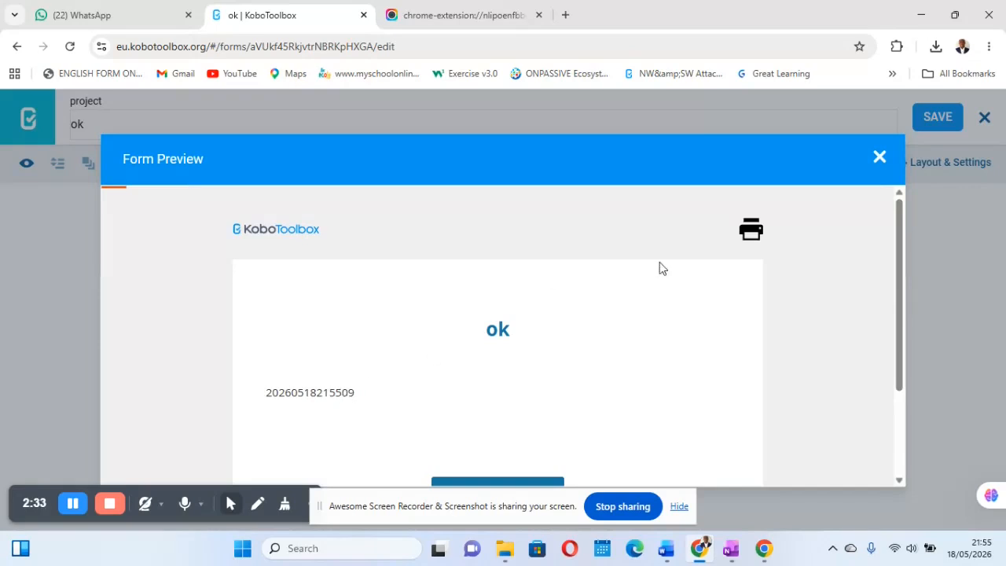
left_click(879, 157)
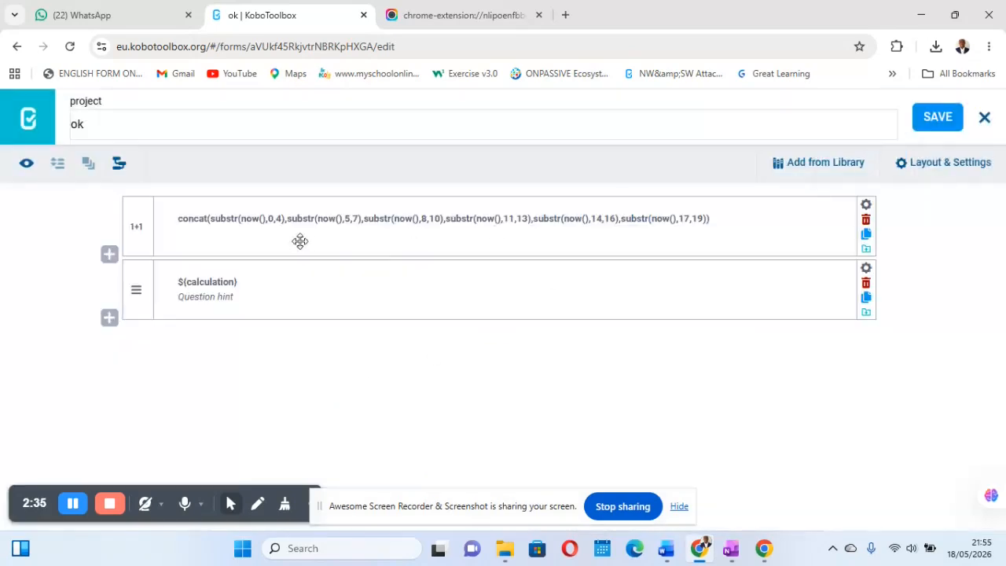
Step: Remove the year, month and day parts from the calculation, leaving concat(substr(now(),11,13),substr(now(),14,16),substr(now(),17,19)), and save the form
left_click(445, 219)
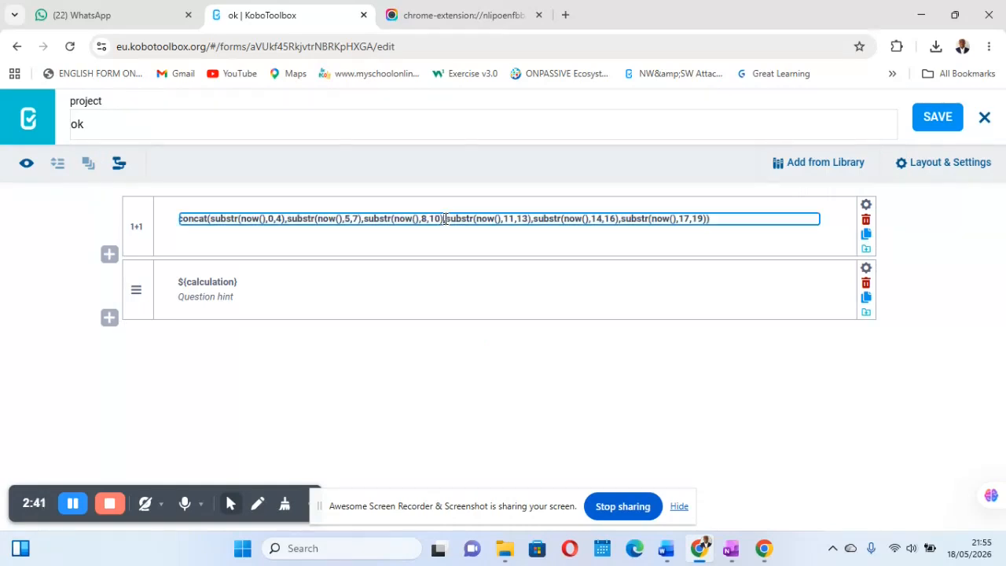
key("BackSpace")
key("BackSpace")
key("BackSpace")
key("BackSpace")
key("BackSpace")
key("BackSpace")
key("BackSpace")
key("BackSpace")
key("BackSpace")
key("BackSpace")
key("BackSpace")
key("BackSpace")
key("BackSpace")
key("BackSpace")
key("BackSpace")
key("BackSpace")
key("BackSpace")
key("BackSpace")
key("BackSpace")
key("BackSpace")
key("BackSpace")
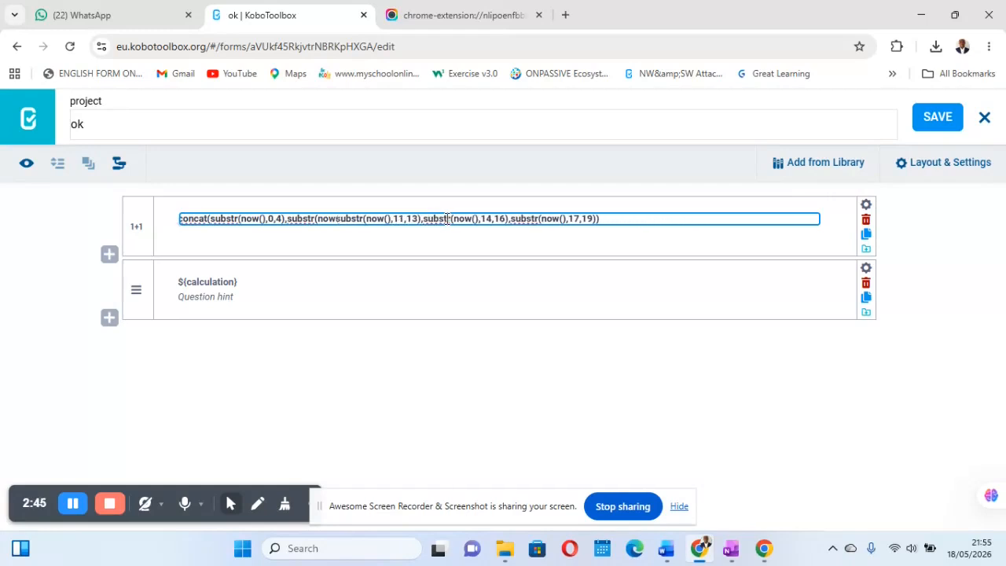
key("BackSpace")
key("BackSpace")
key("BackSpace")
key("BackSpace")
key("BackSpace")
key("BackSpace")
key("BackSpace")
key("BackSpace")
key("BackSpace")
key("BackSpace")
key("BackSpace")
key("BackSpace")
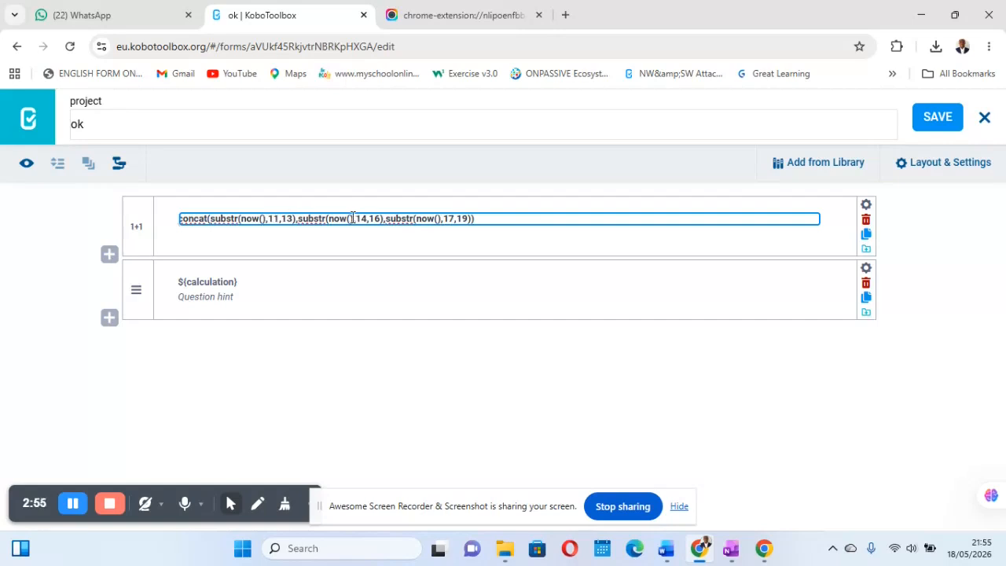
left_click(952, 120)
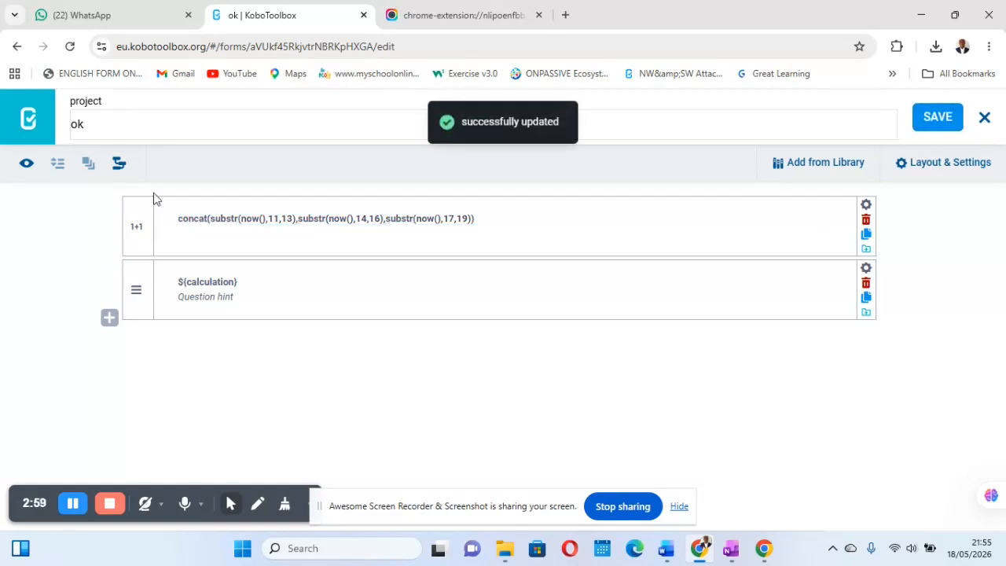
Step: Preview the form three times to check how the time-only code changes with each opening
left_click(26, 165)
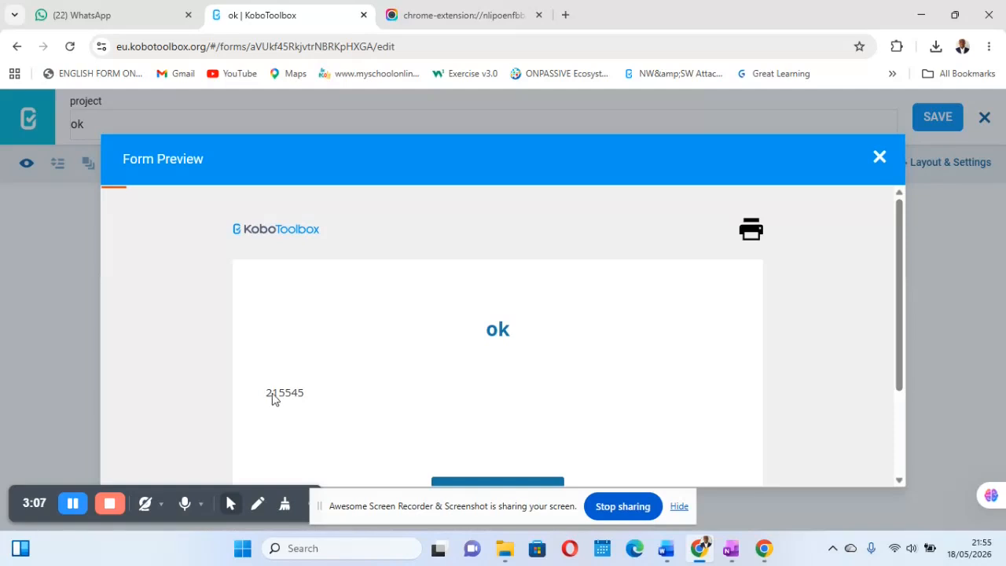
left_click(878, 158)
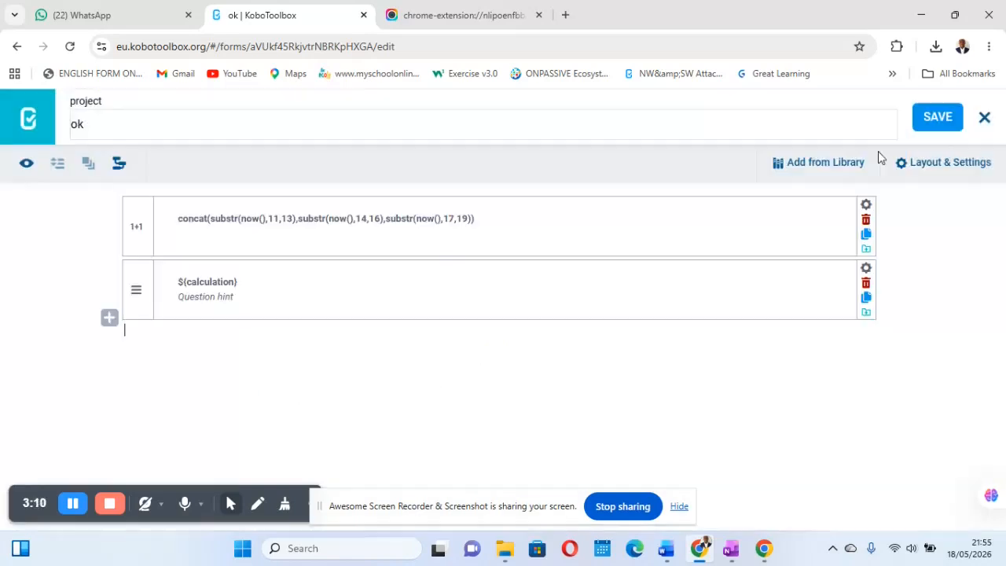
left_click(27, 160)
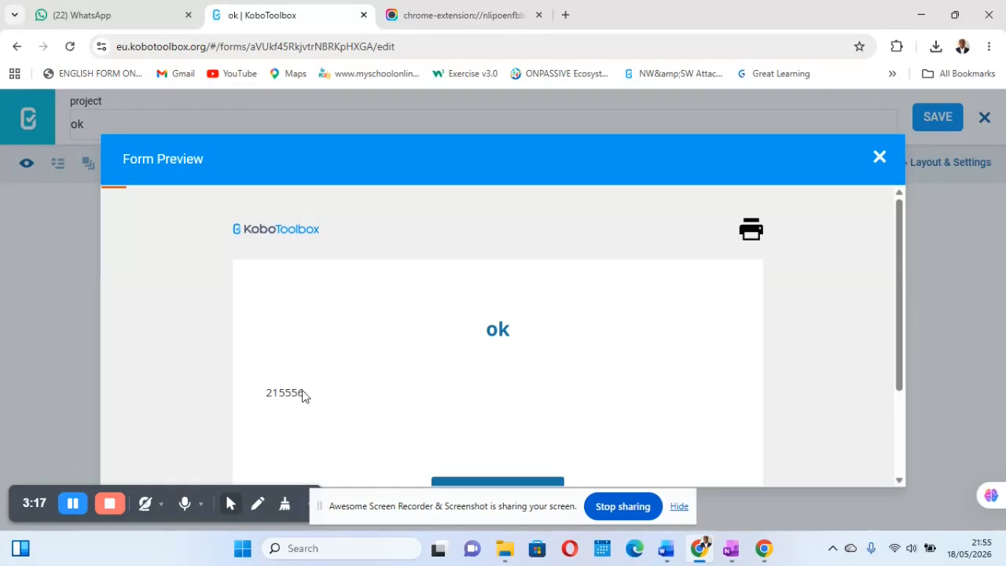
left_click(879, 156)
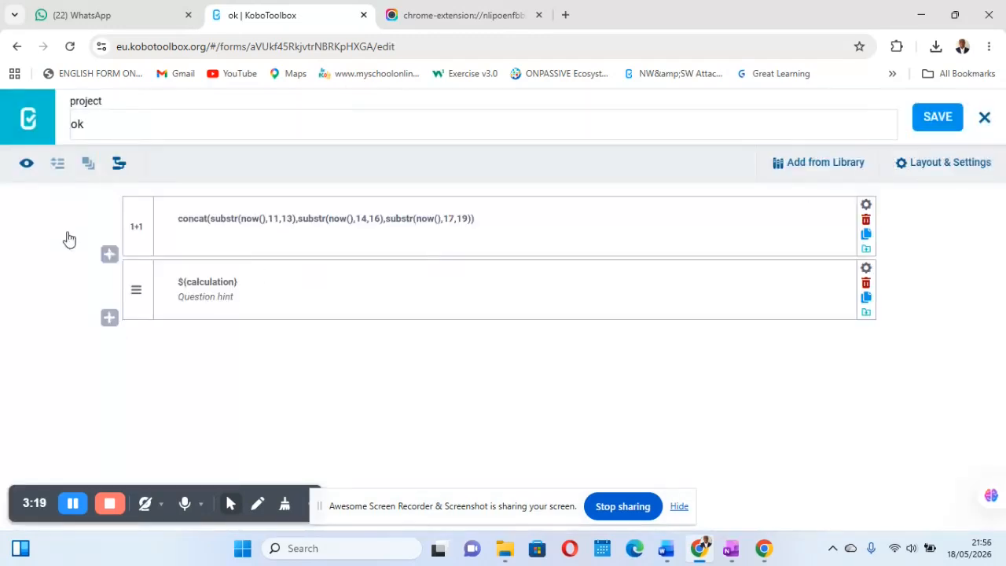
left_click(26, 164)
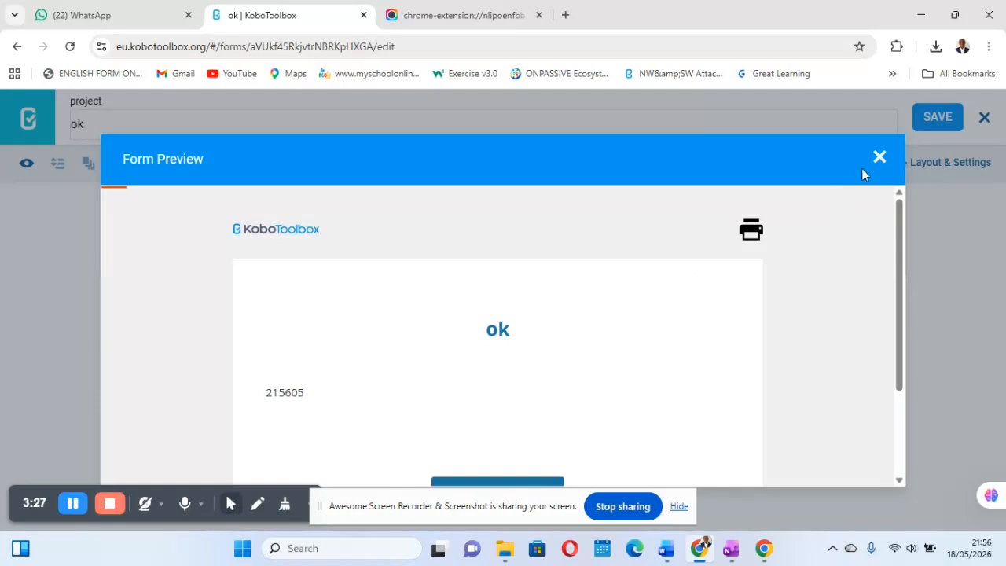
left_click(879, 158)
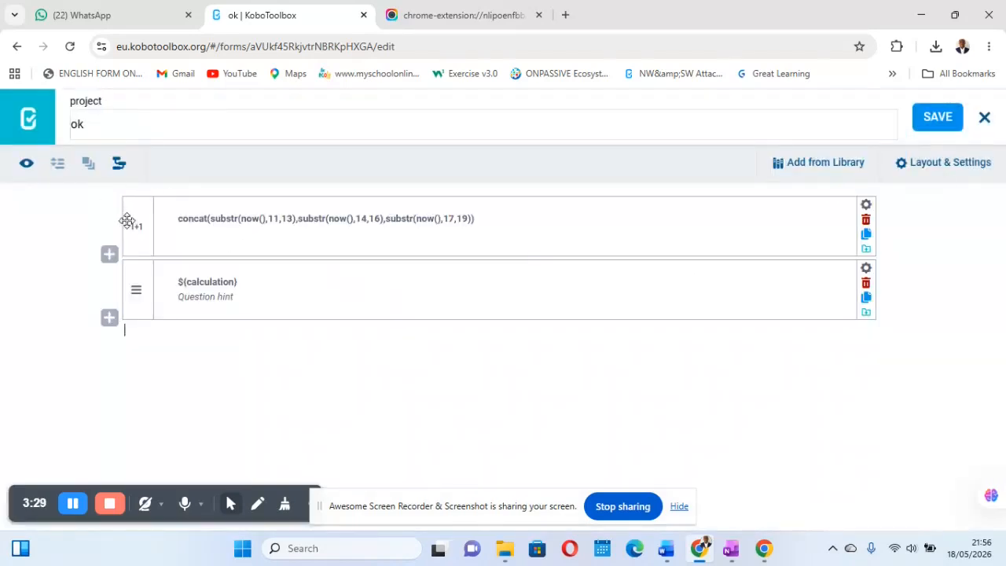
Step: Add a Text question labelled "Name?" above the concat calculation at the start of the form
left_click(109, 192)
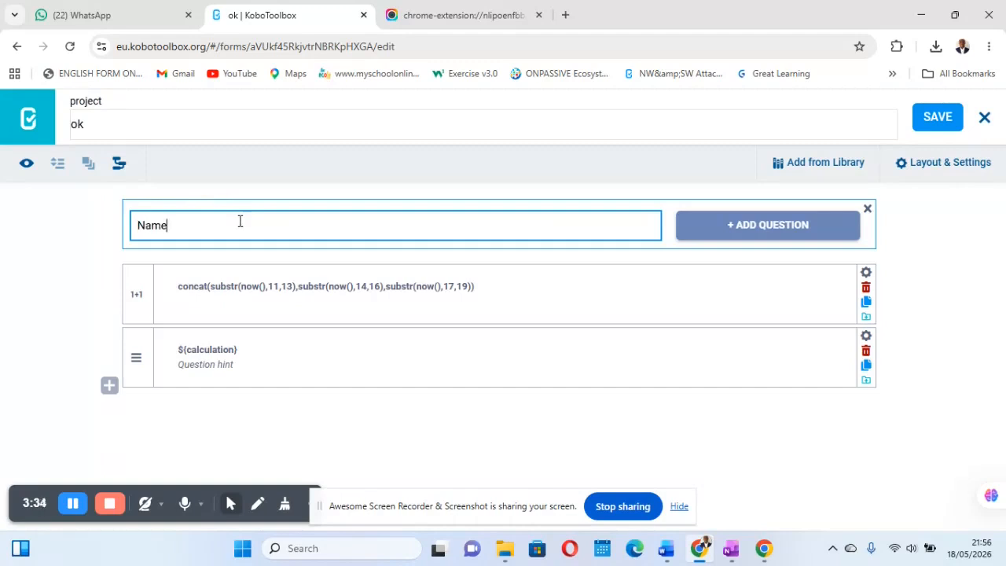
type("Name?")
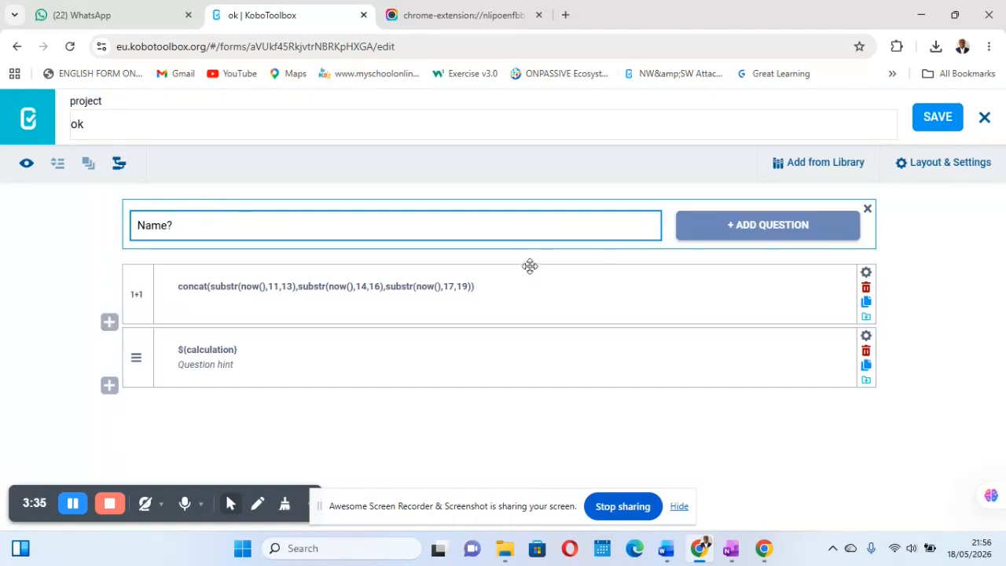
left_click(773, 226)
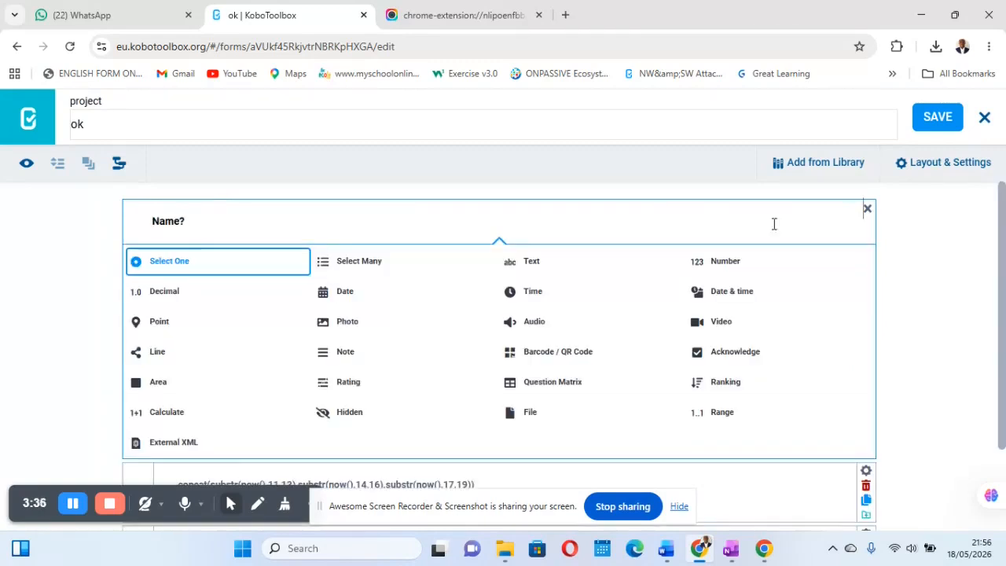
left_click(533, 267)
Step: Add a Number question labelled "Age?" directly below the Name question and save the form
left_click(109, 255)
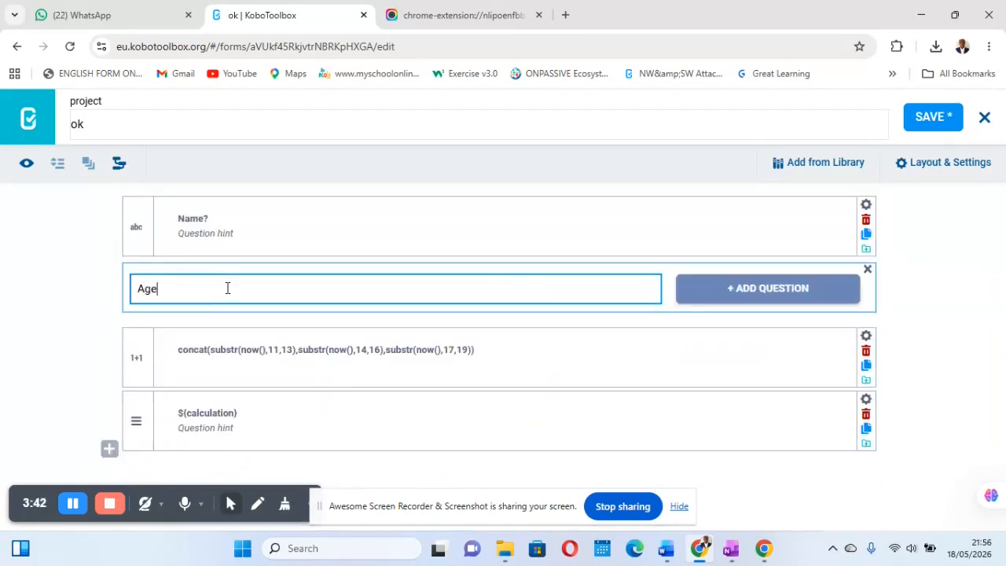
type("Age?")
left_click(782, 299)
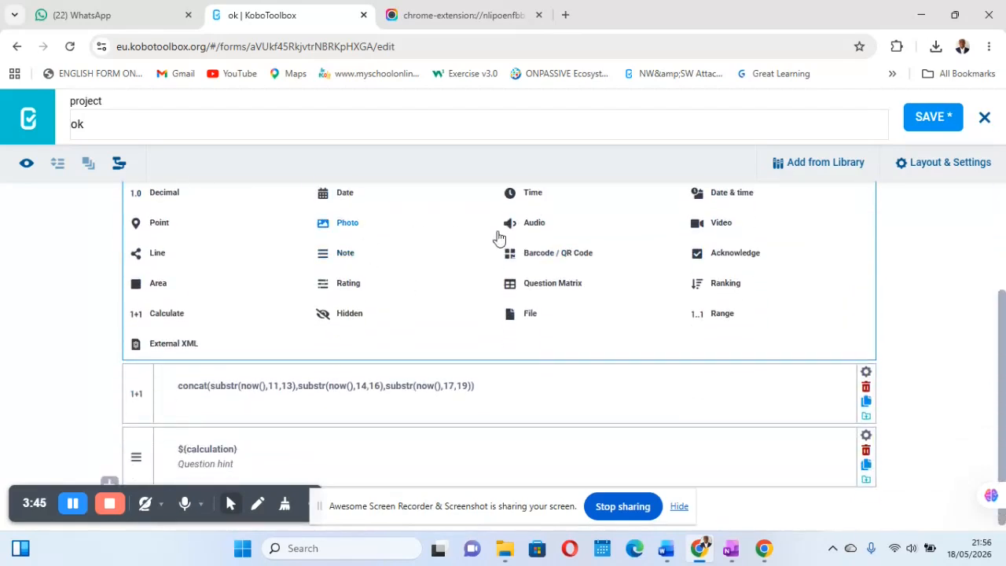
scroll(498, 238, "up", 2)
left_click(712, 298)
left_click(935, 118)
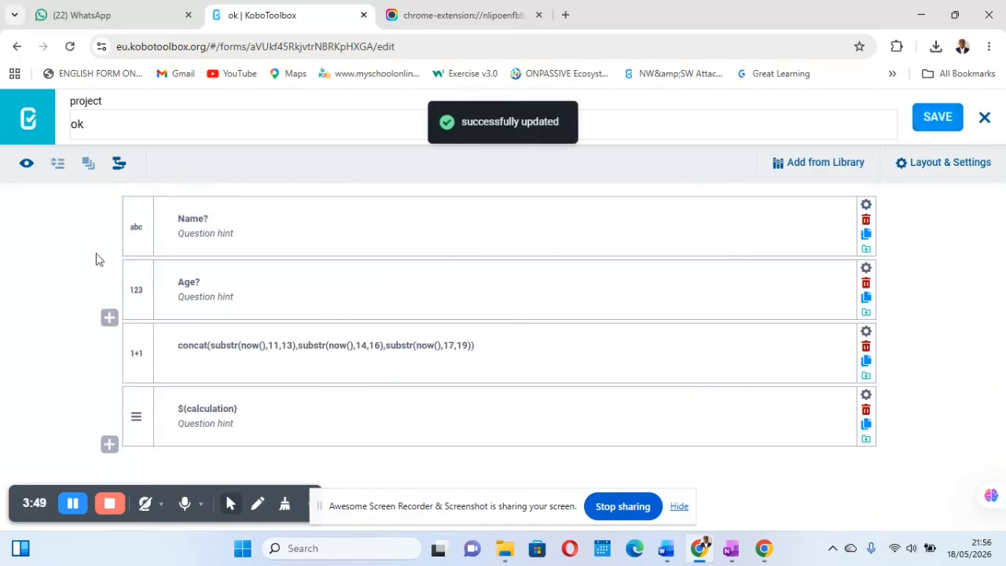
Step: Open the form preview and look through the Name and Age questions and the generated code
left_click(25, 164)
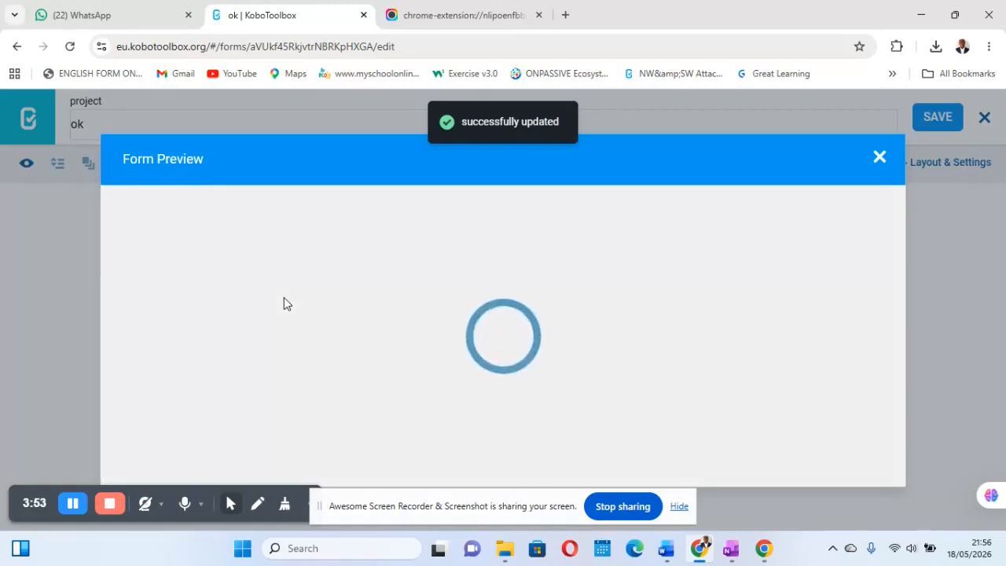
scroll(474, 371, "down", 5)
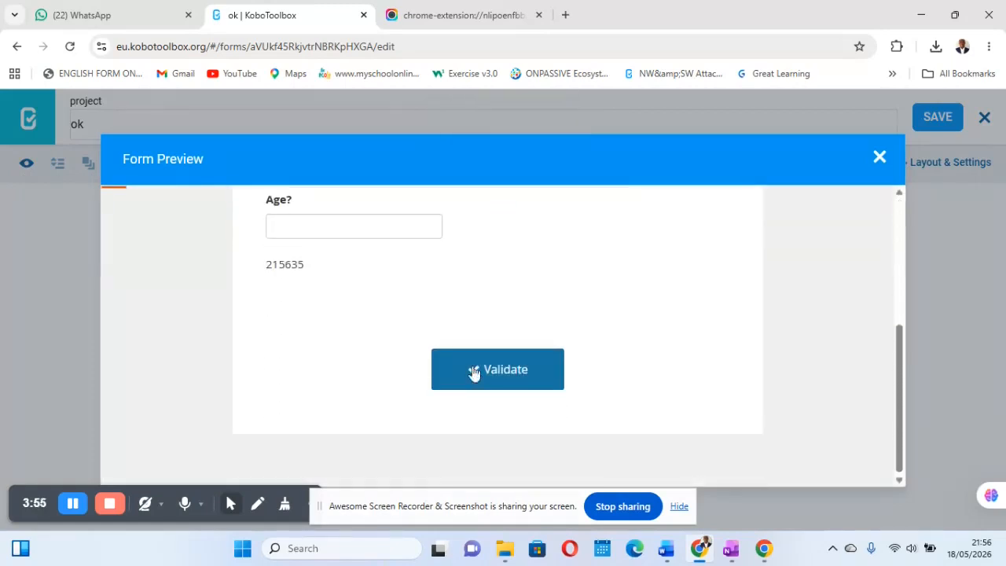
scroll(475, 371, "up", 2)
scroll(371, 325, "down", 1)
scroll(371, 326, "up", 1)
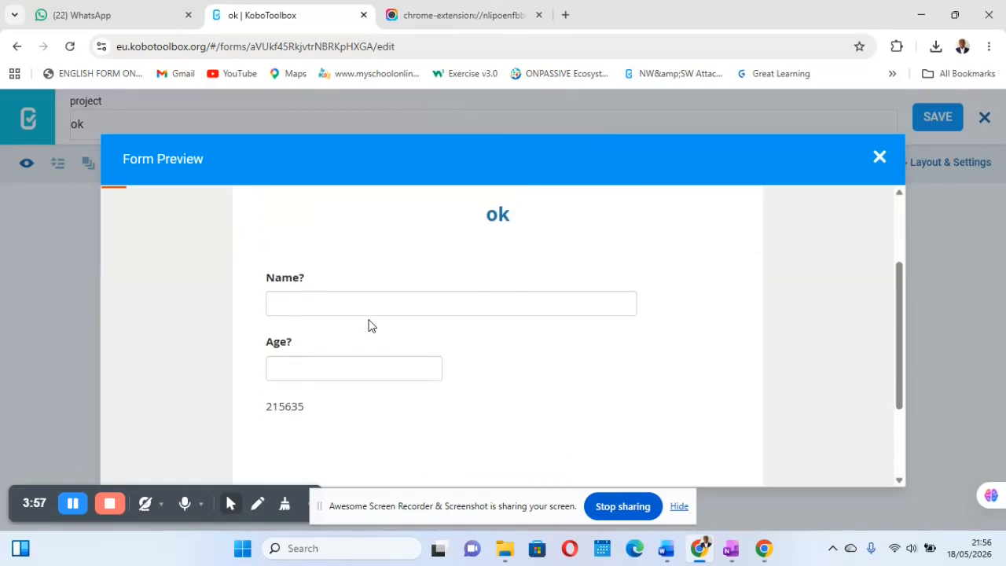
Step: Test the previewed form by entering a person's name and the age 38, validate the entry, and close the preview
left_click(304, 308)
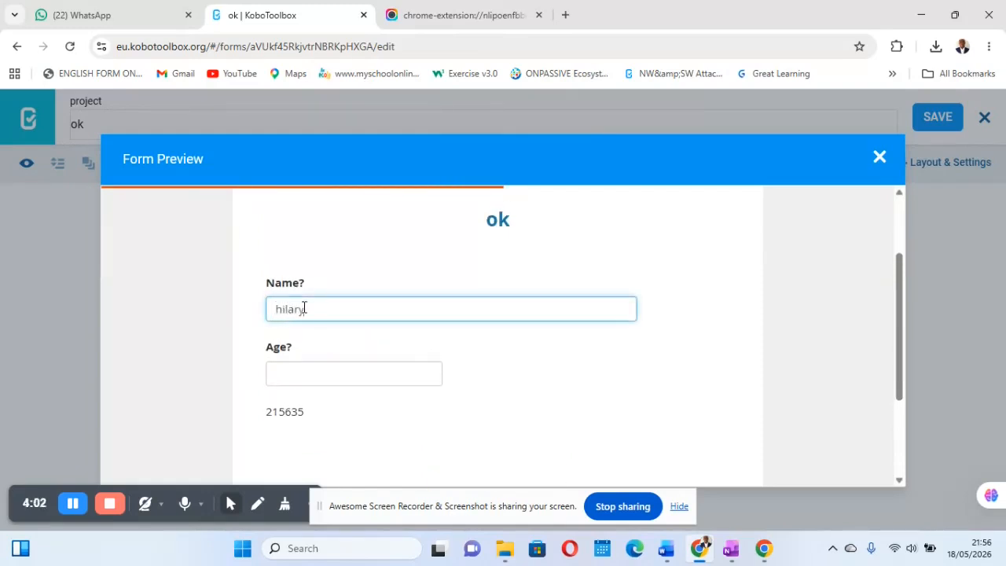
left_click(334, 374)
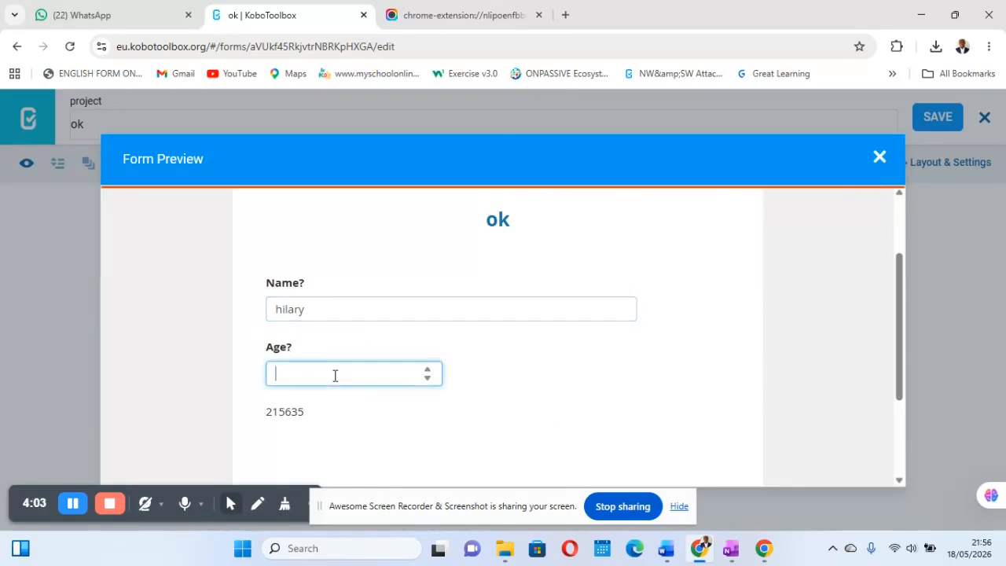
scroll(335, 376, "down", 2)
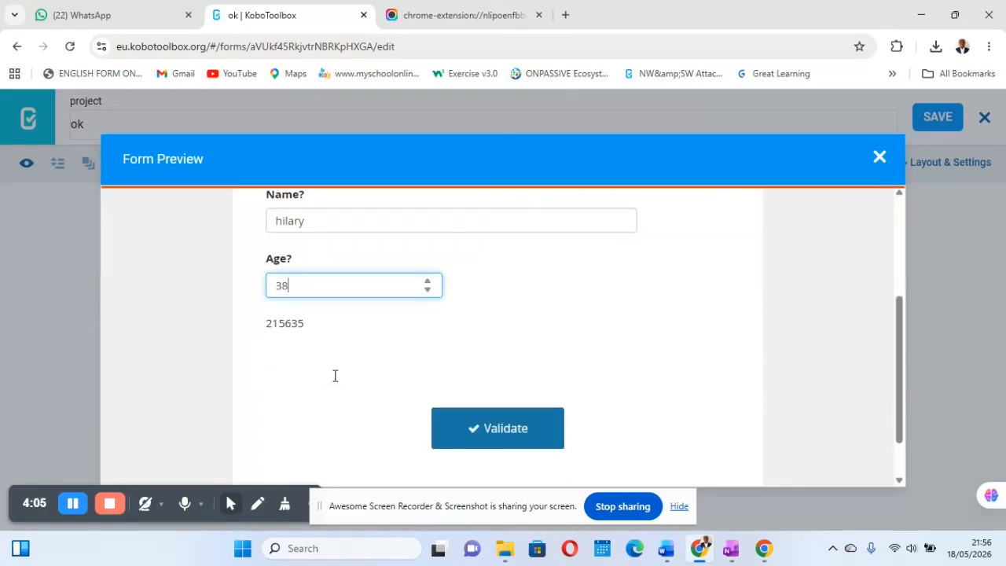
left_click(514, 380)
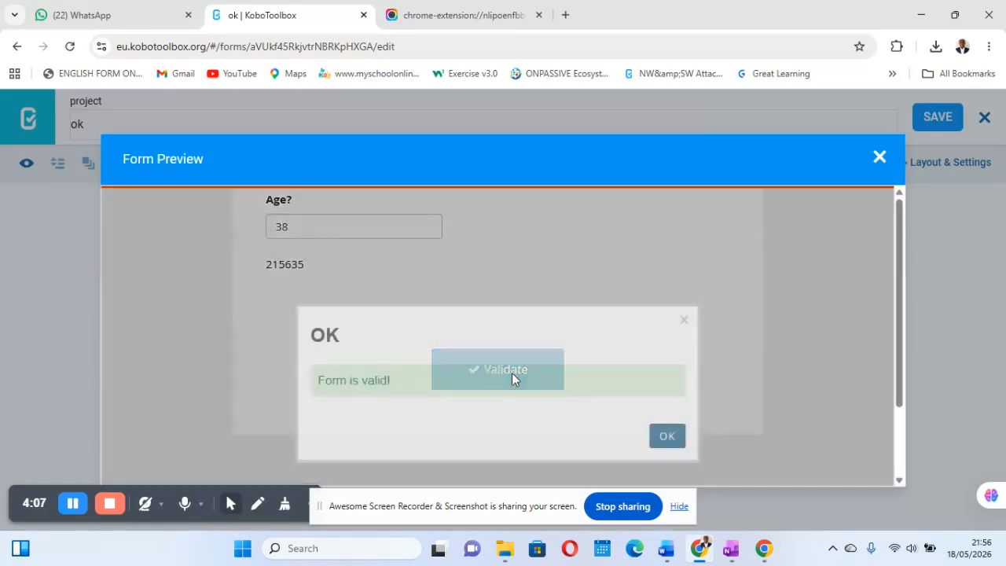
left_click(666, 438)
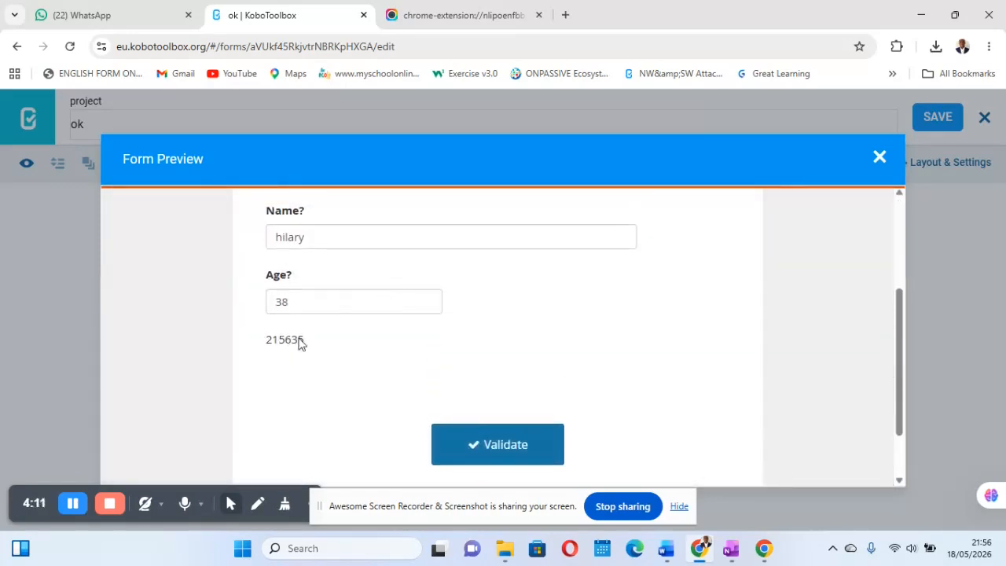
left_click(879, 159)
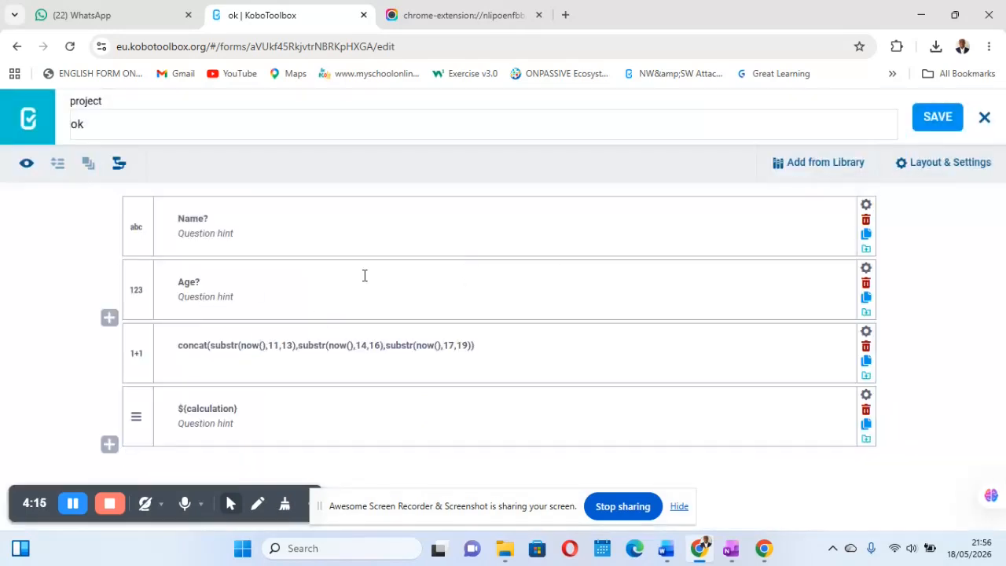